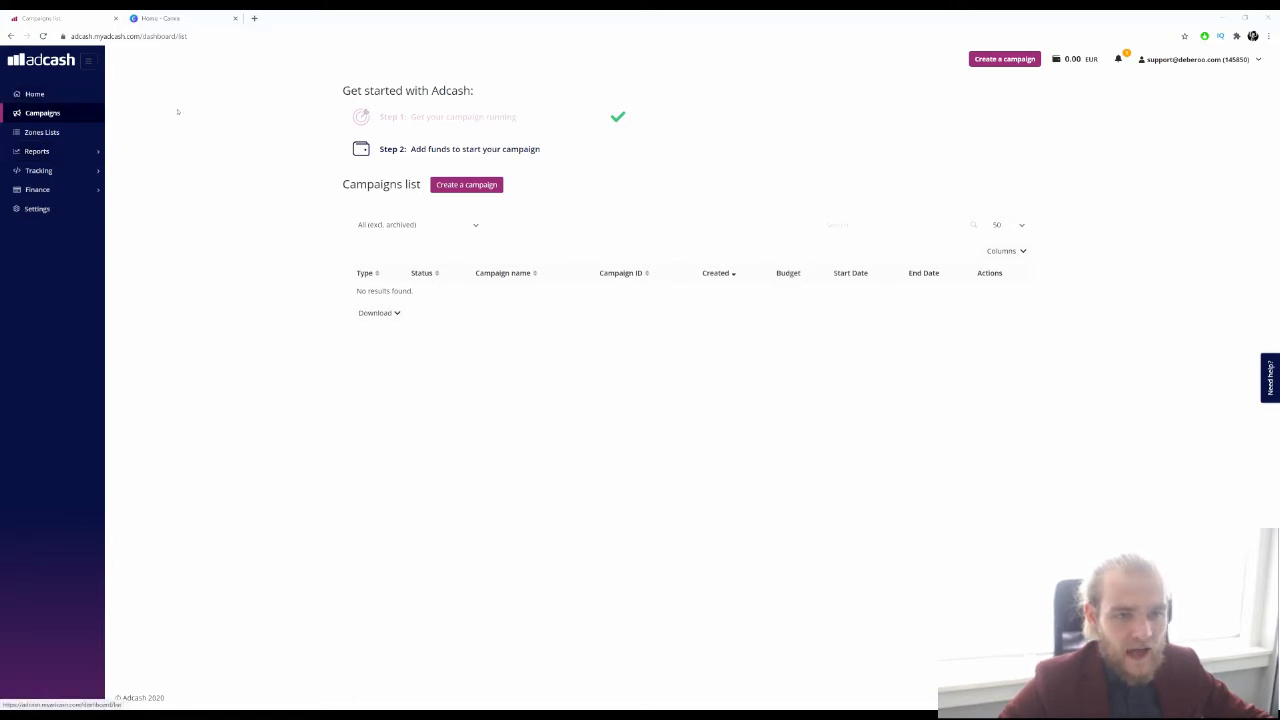
# Step: Create a new advanced campaign and name it "Interstitual"
pyautogui.click(480, 186)
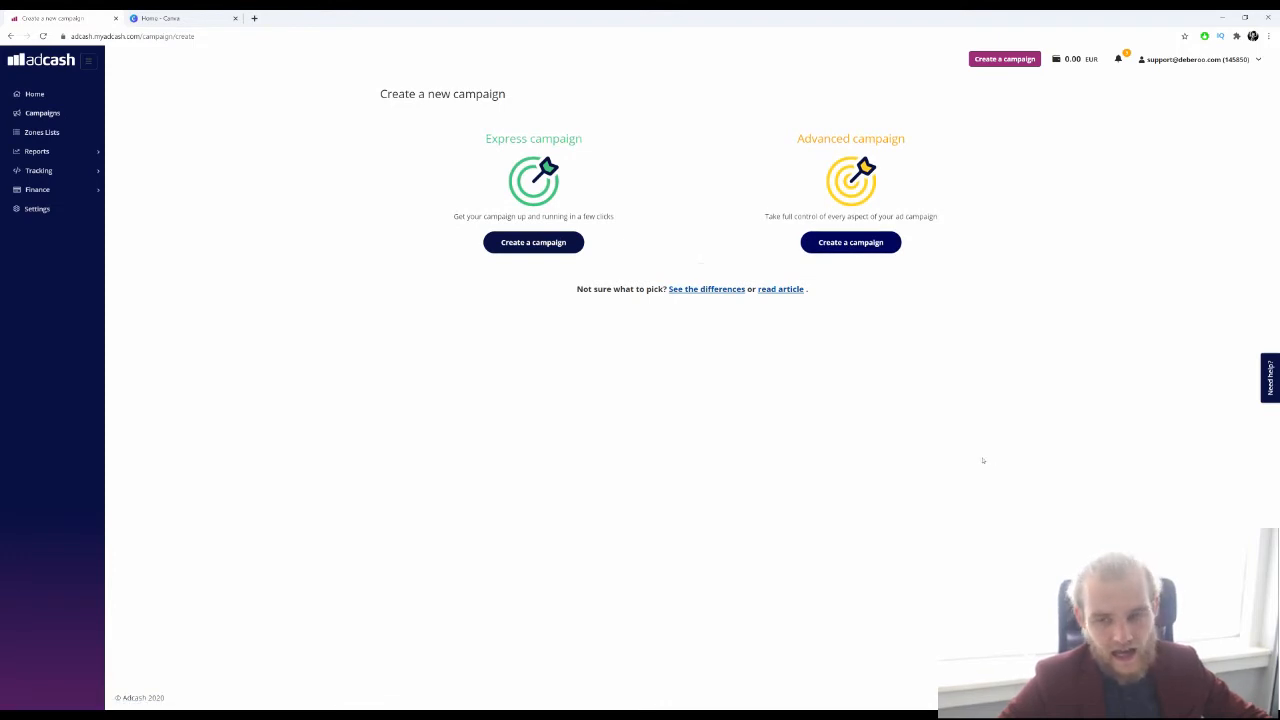
pyautogui.click(851, 247)
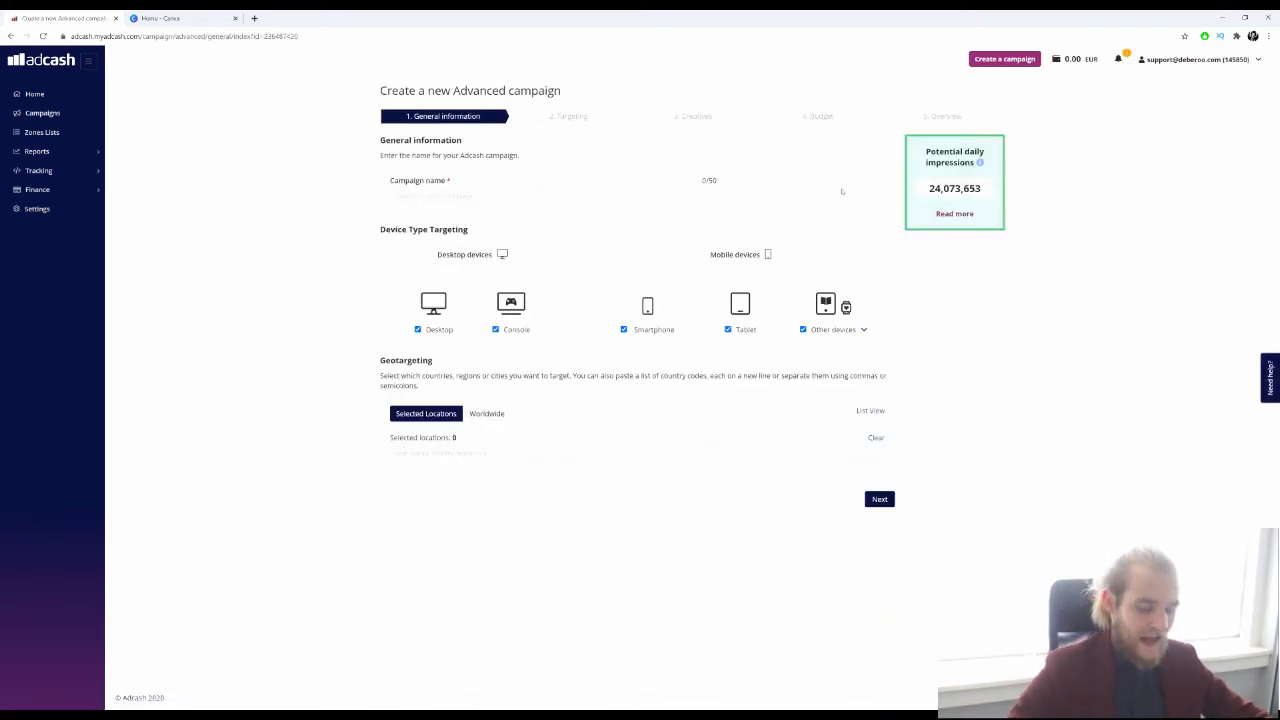
pyautogui.write('C')
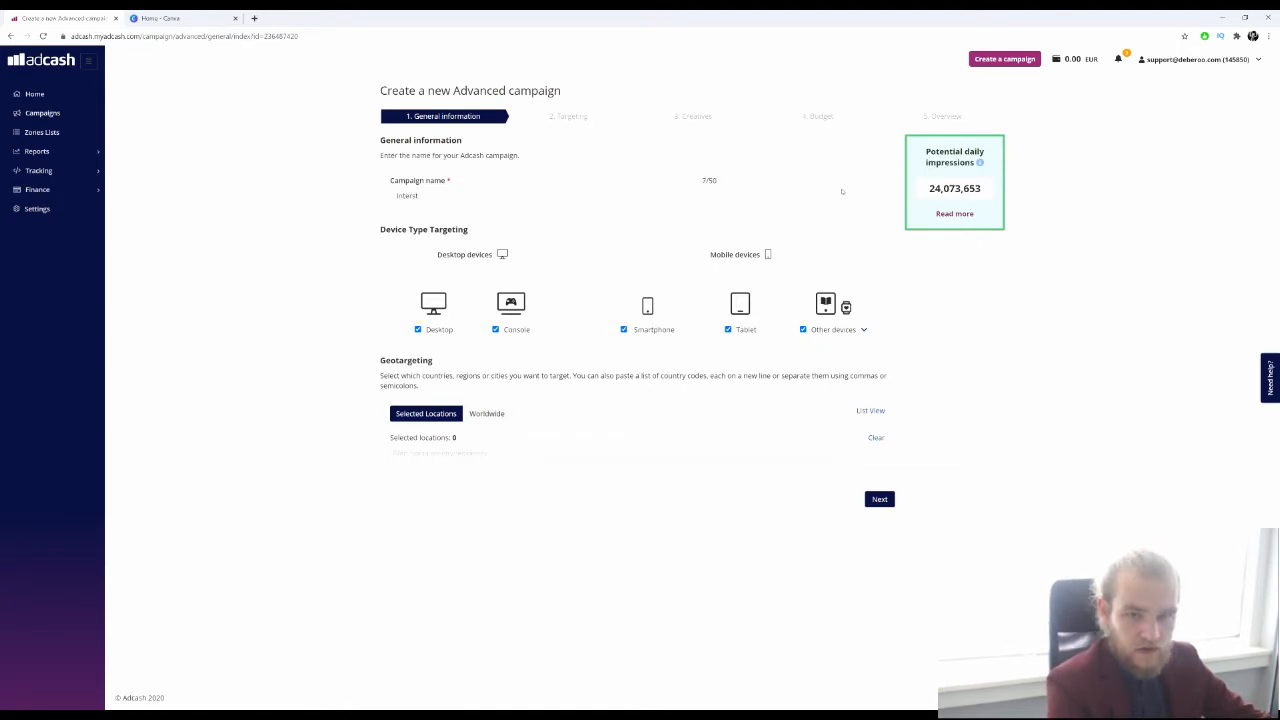
pyautogui.write('nterstitial')
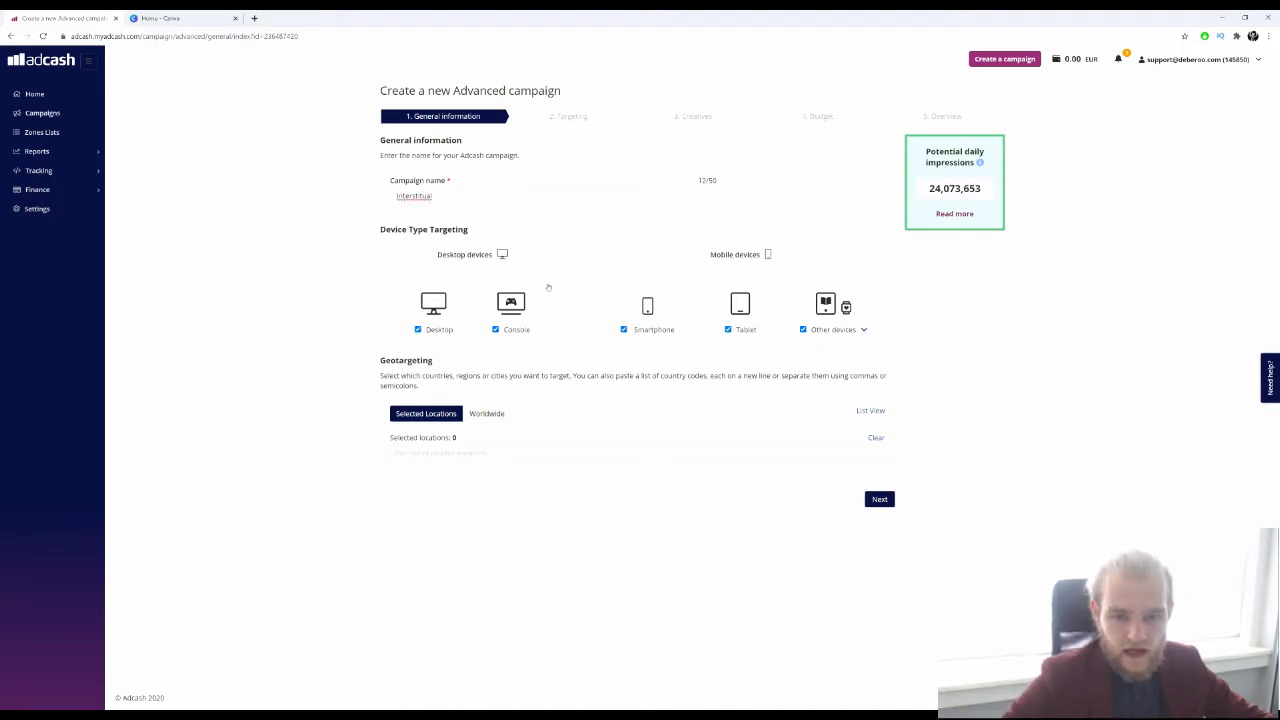
# Step: Exclude smartphones, tablets and other mobile devices from the device targeting, keeping desktop and console
pyautogui.click(623, 329)
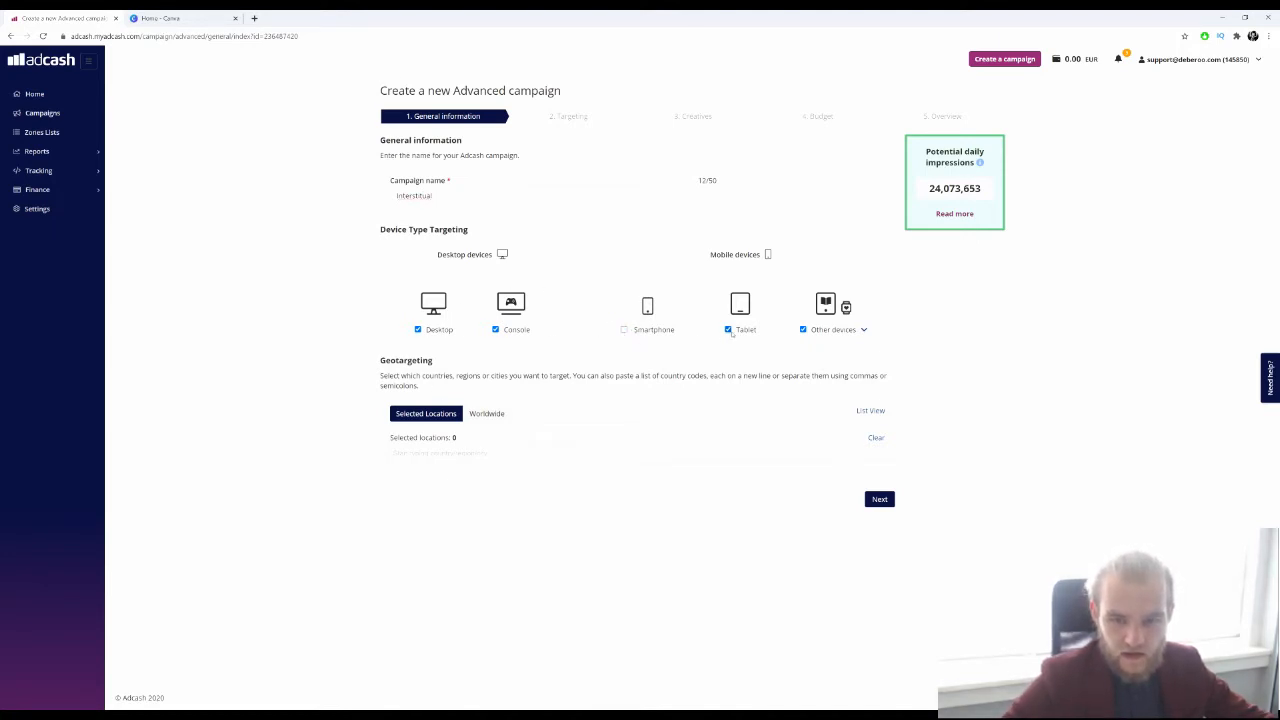
pyautogui.click(728, 329)
pyautogui.click(803, 329)
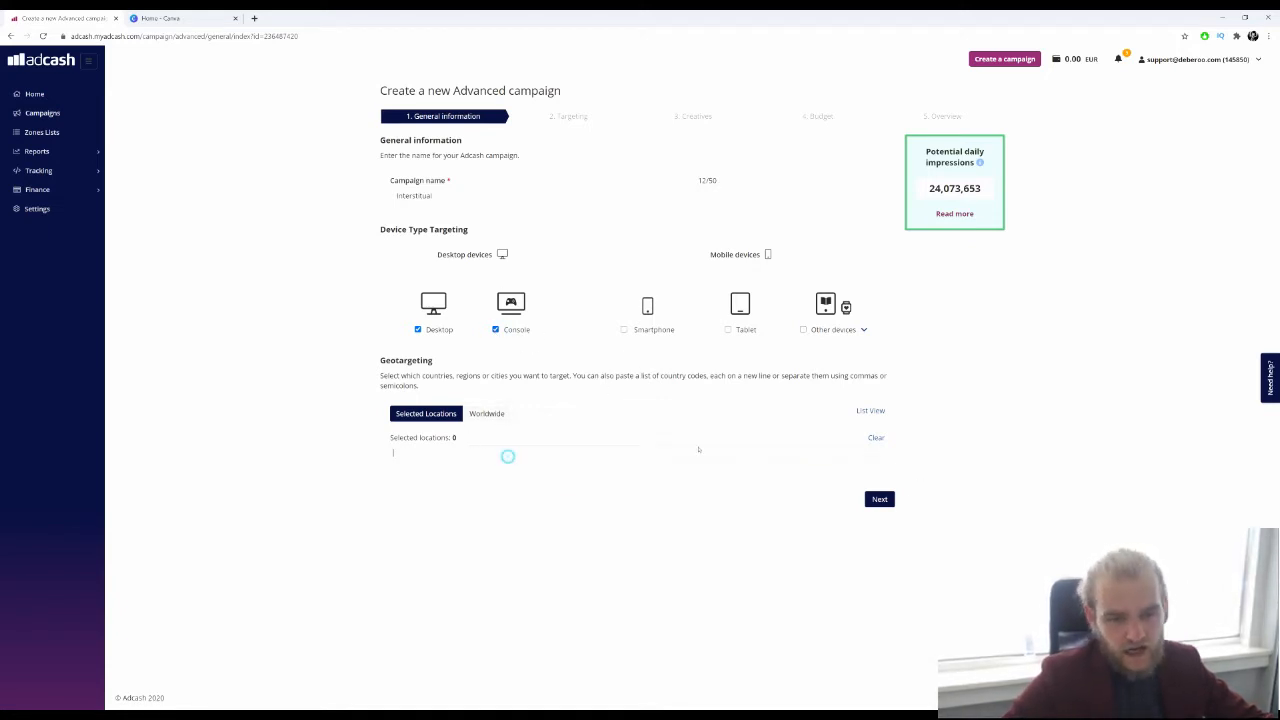
# Step: Target the country South Africa (ZA) in the geotargeting and continue to the targeting stage
pyautogui.click(504, 454)
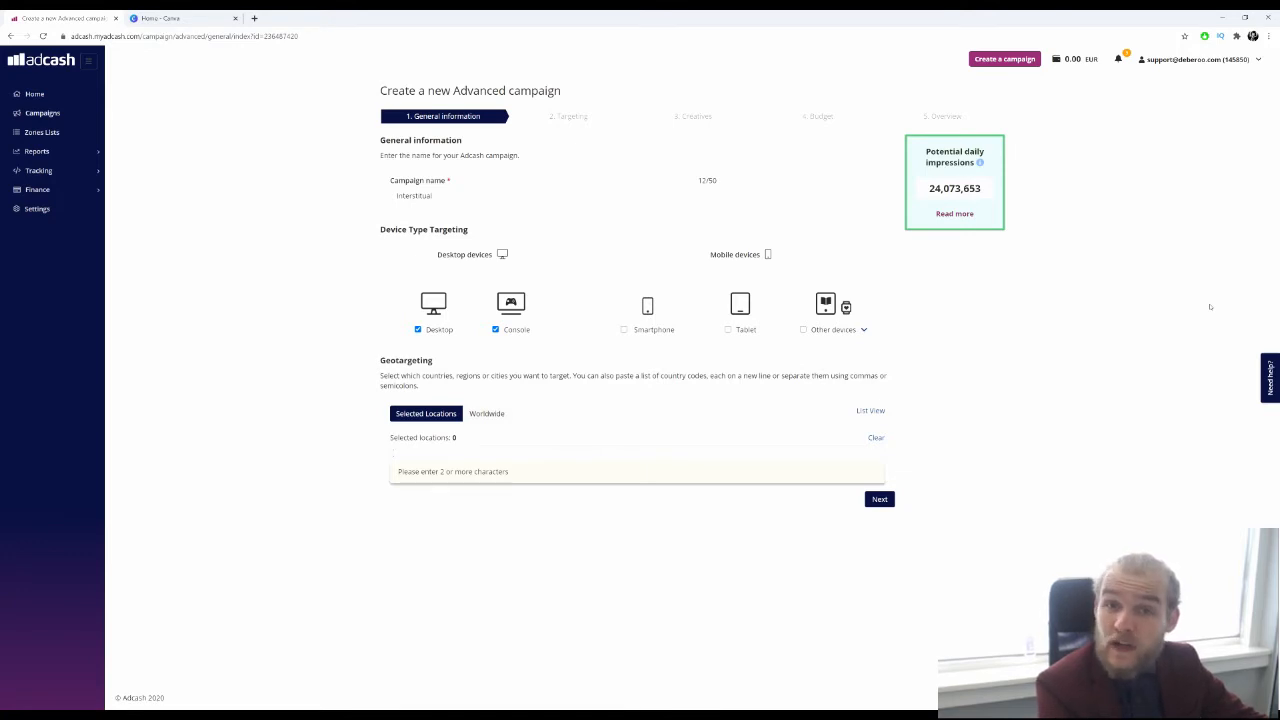
pyautogui.write('es')
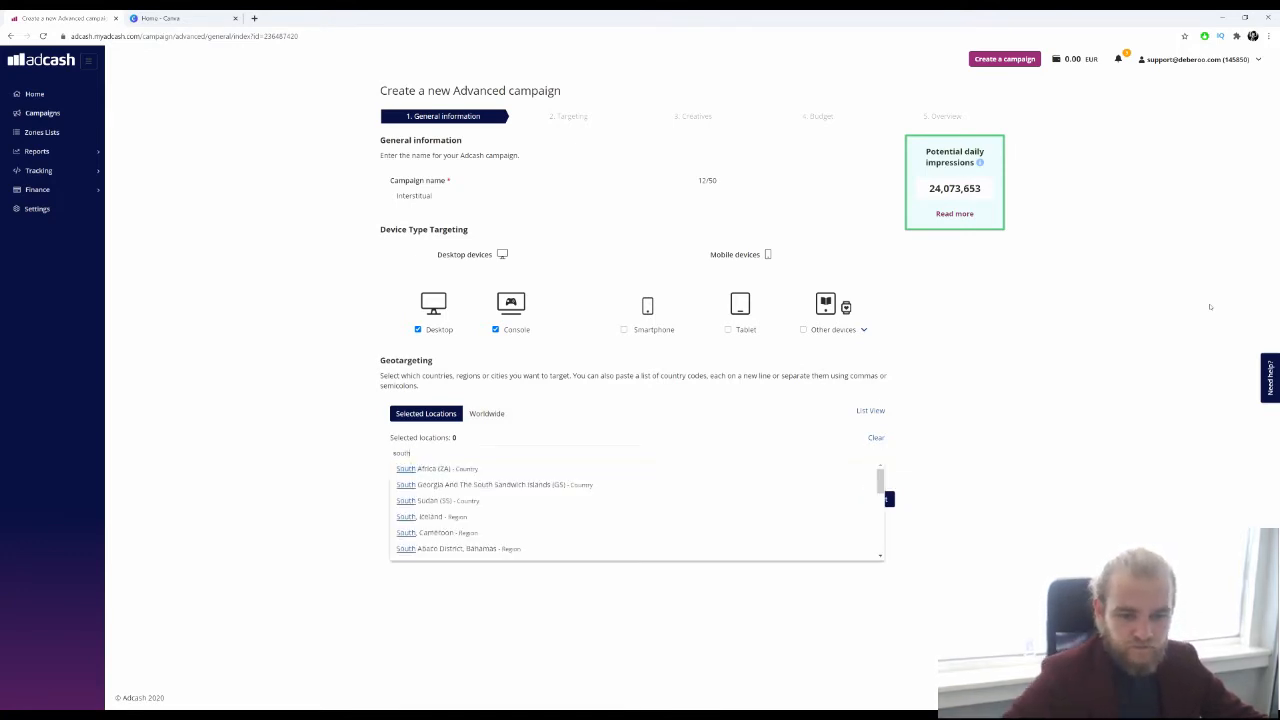
pyautogui.click(424, 468)
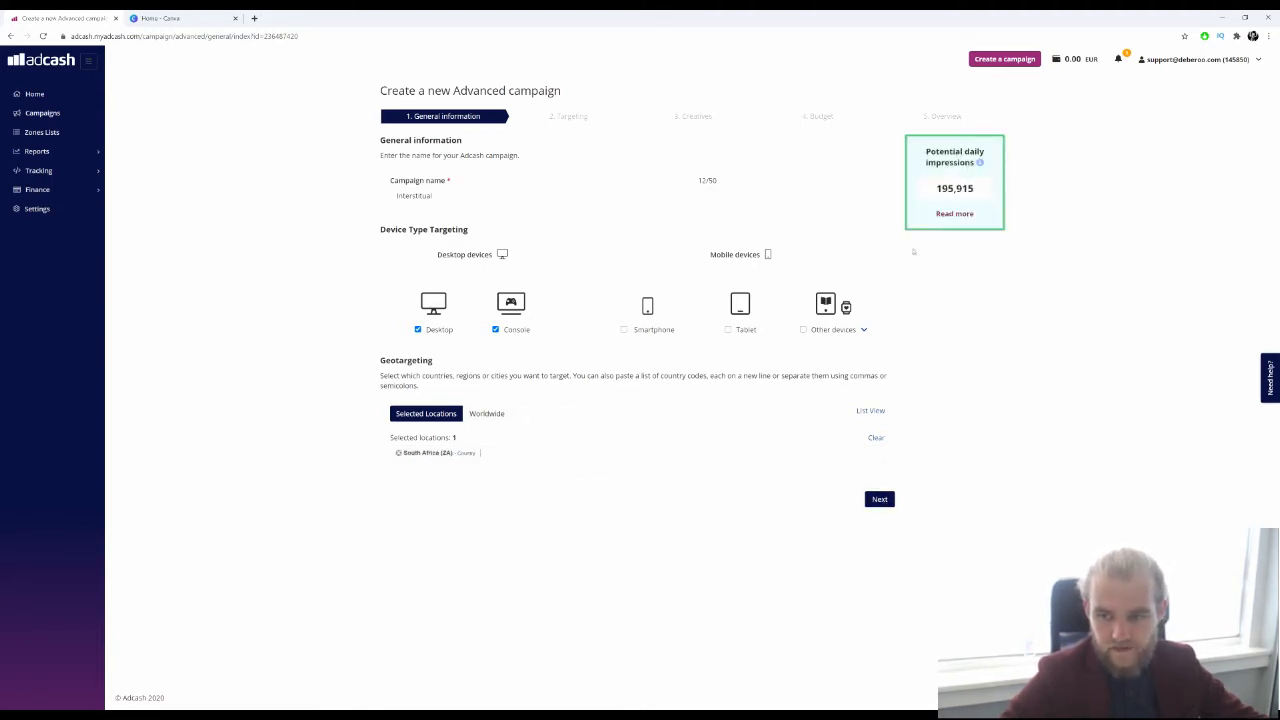
pyautogui.click(950, 213)
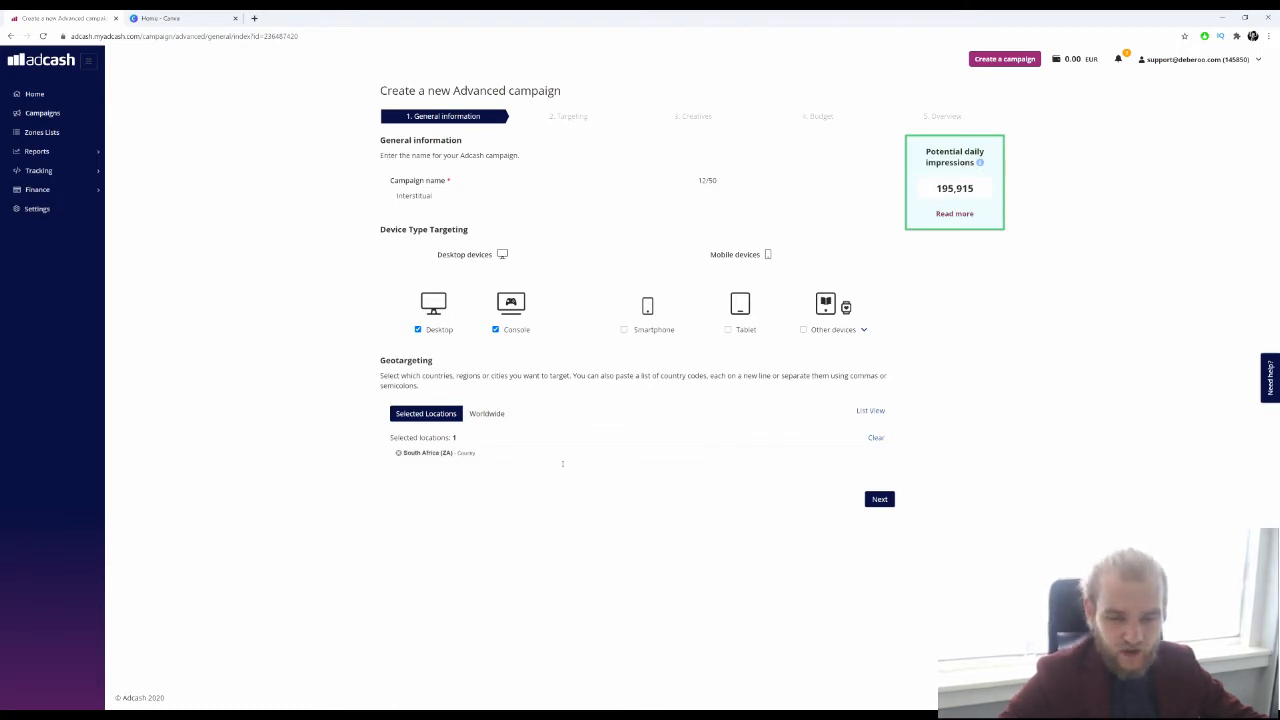
pyautogui.click(880, 499)
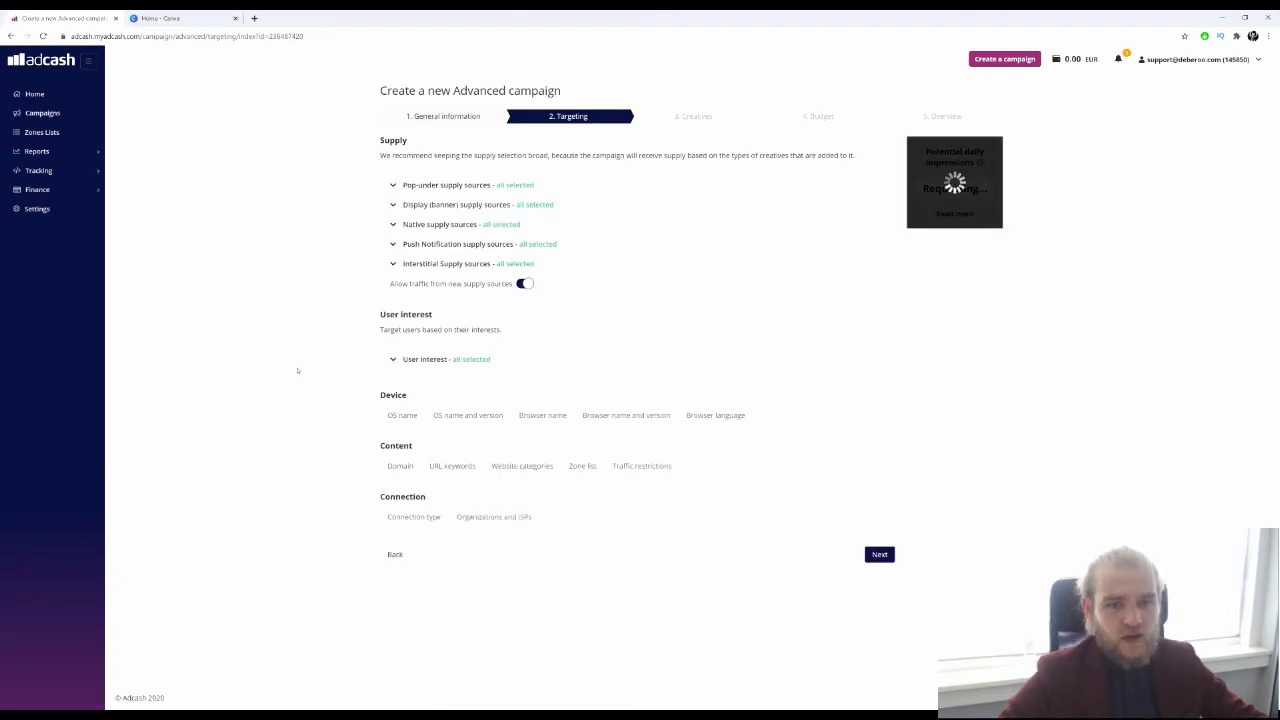
# Step: Deselect all pop-under, display (banner), native and push notification supply sources
pyautogui.click(392, 186)
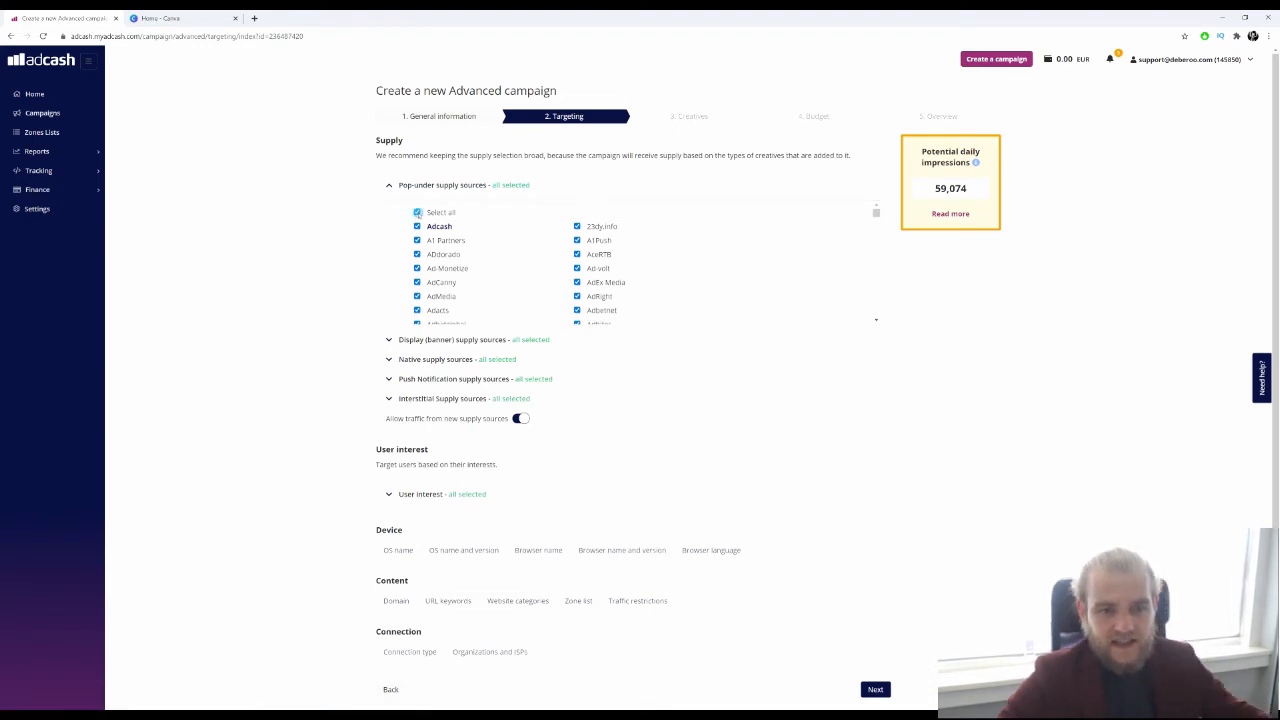
pyautogui.click(418, 212)
pyautogui.click(388, 339)
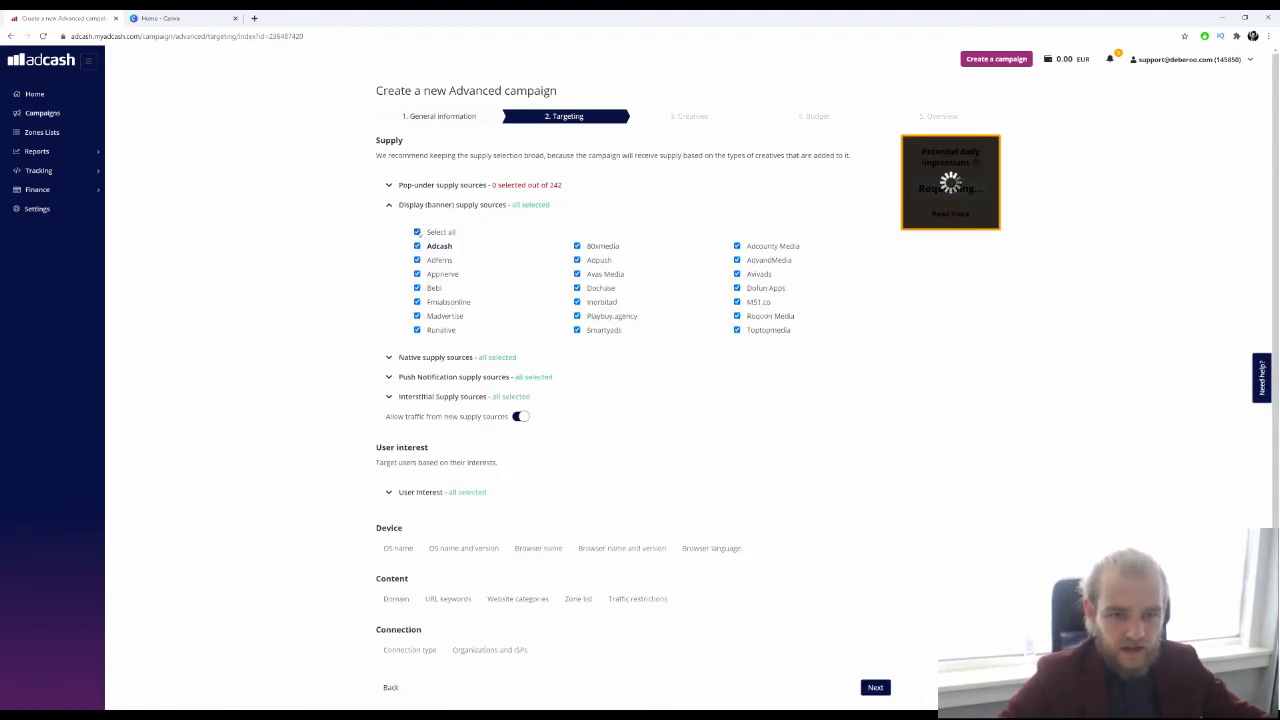
pyautogui.click(418, 232)
pyautogui.click(388, 357)
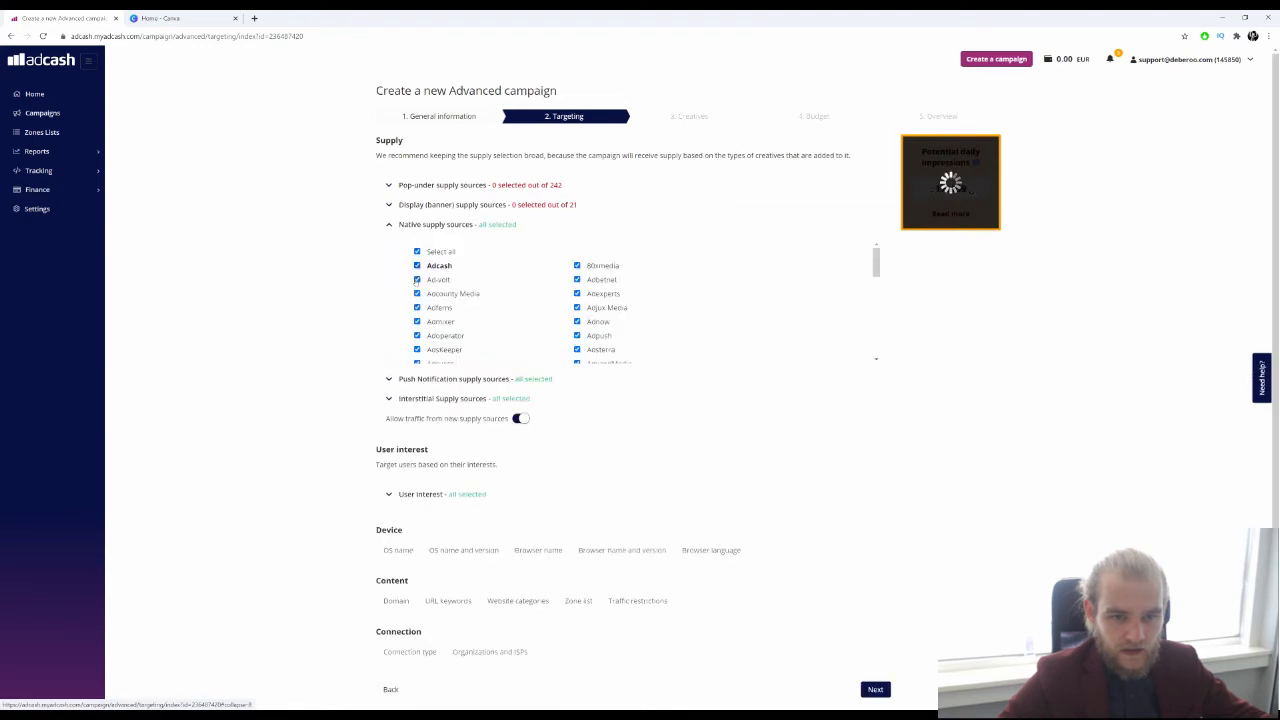
pyautogui.click(417, 251)
pyautogui.click(389, 378)
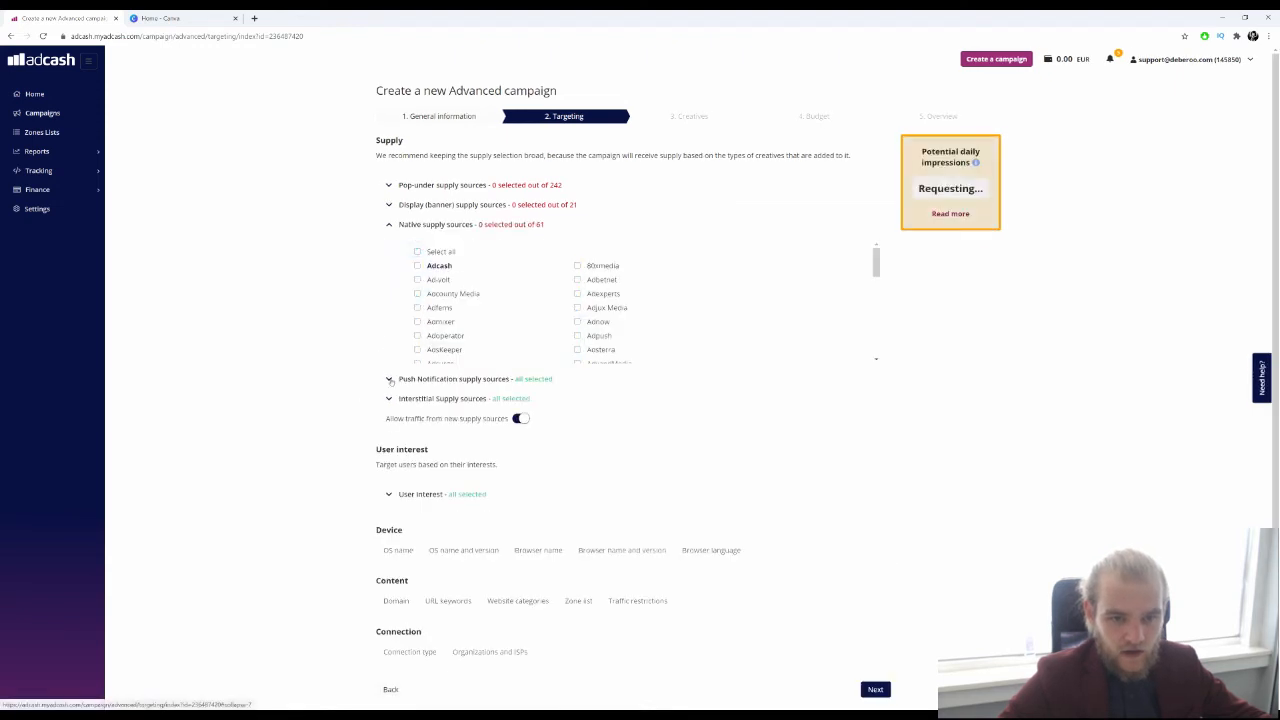
pyautogui.click(417, 271)
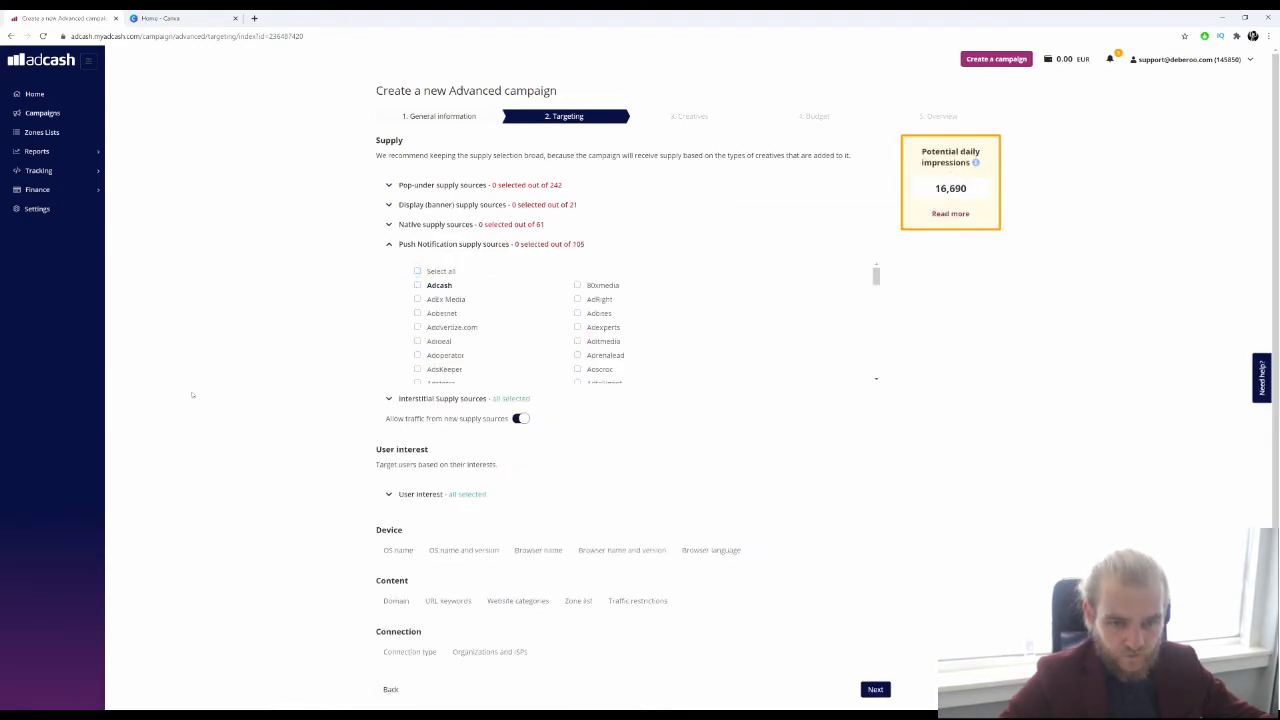
# Step: Review the interstitial supply sources, keep them all selected and continue to the creatives stage
pyautogui.click(389, 398)
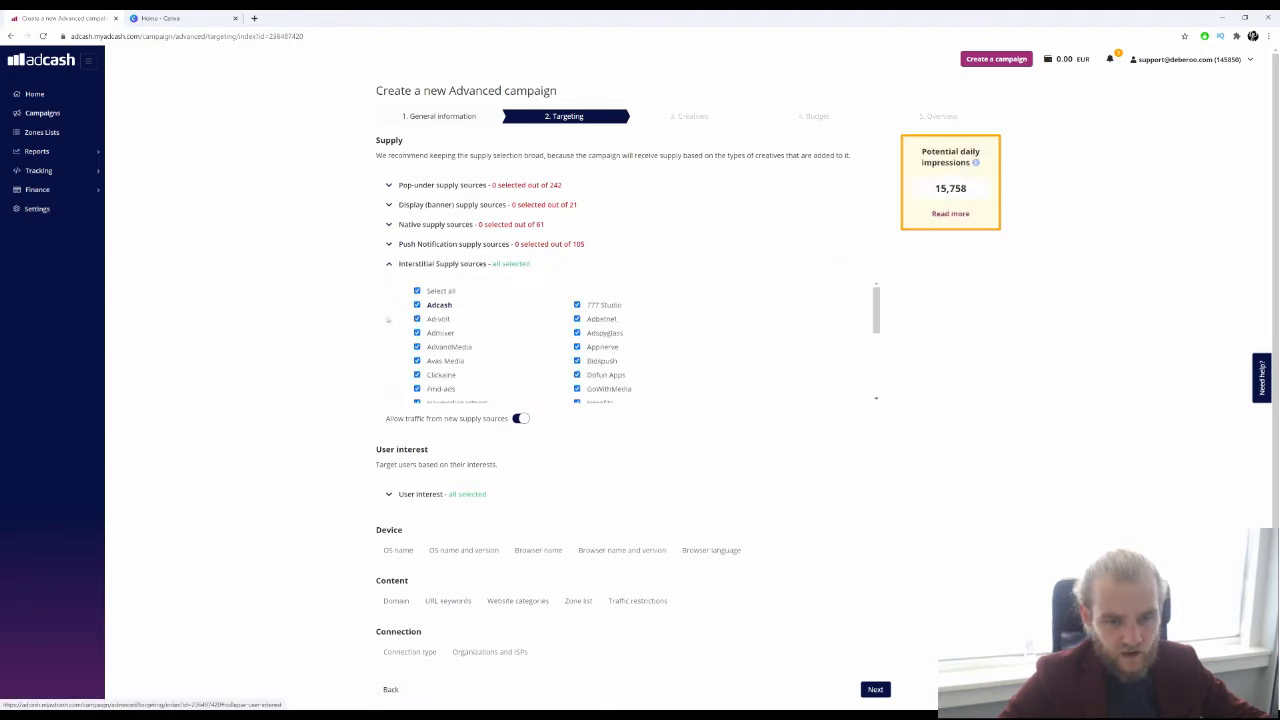
pyautogui.scroll(-1, 369, 296)
pyautogui.scroll(-5, 430, 330)
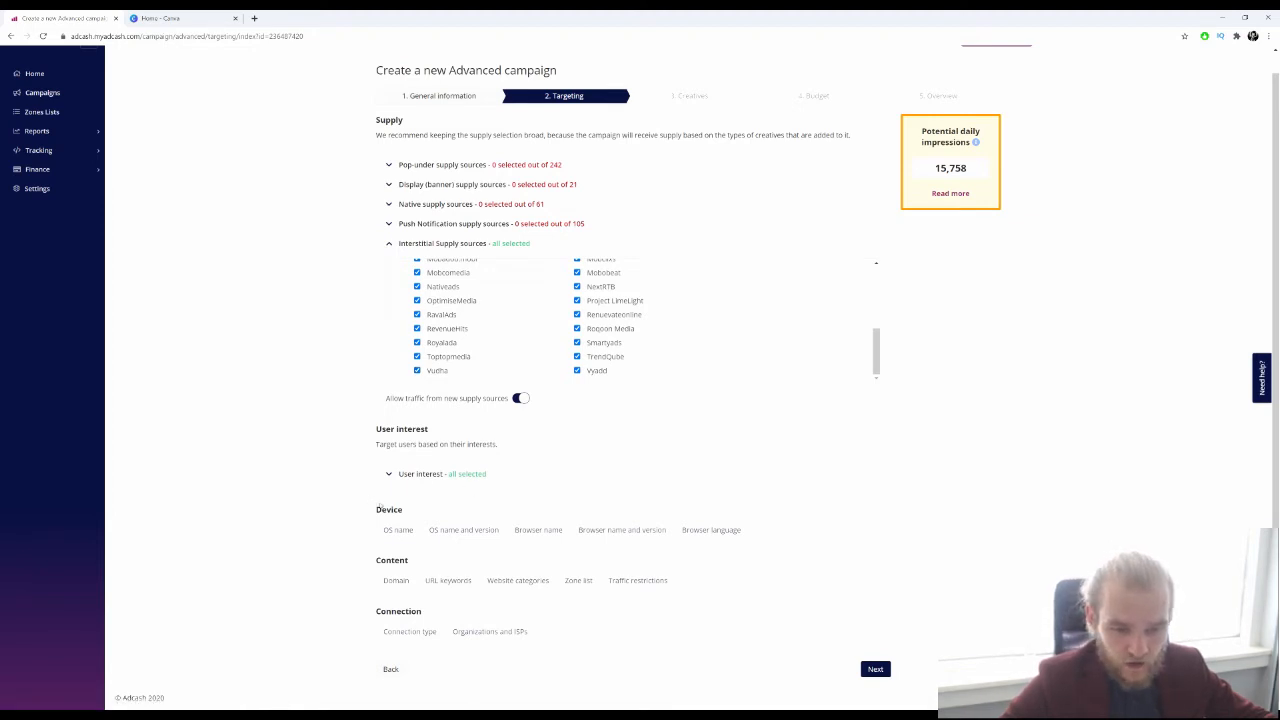
pyautogui.moveTo(437, 497); pyautogui.dragTo(437, 507)
pyautogui.click(437, 507)
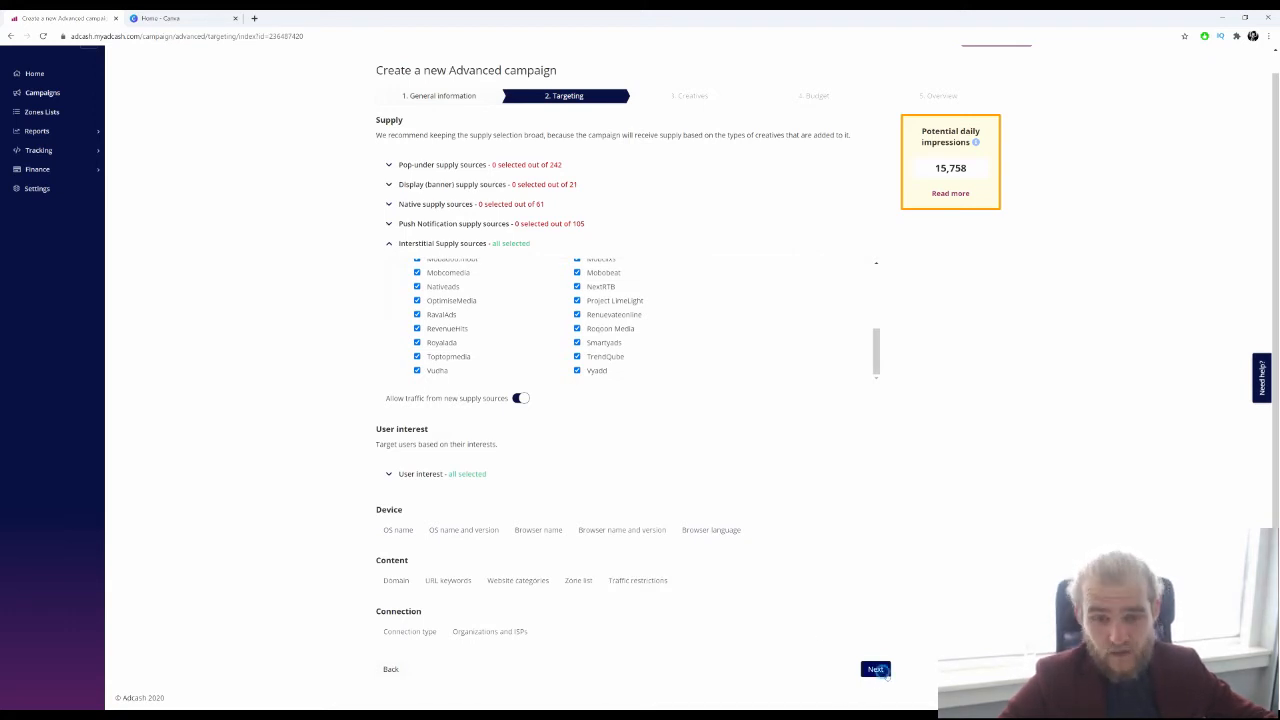
pyautogui.click(876, 669)
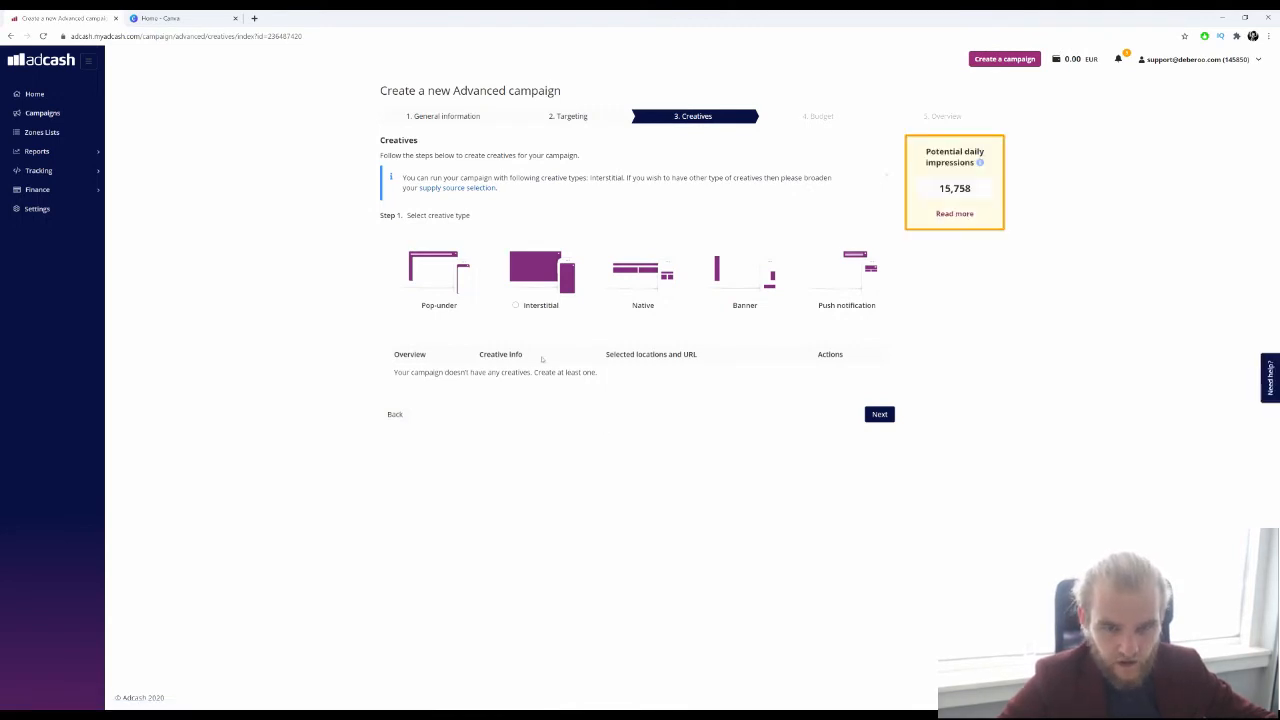
# Step: Choose the Interstitial creative type and set the creative URL to yourcampaignurlhere.com
pyautogui.click(514, 308)
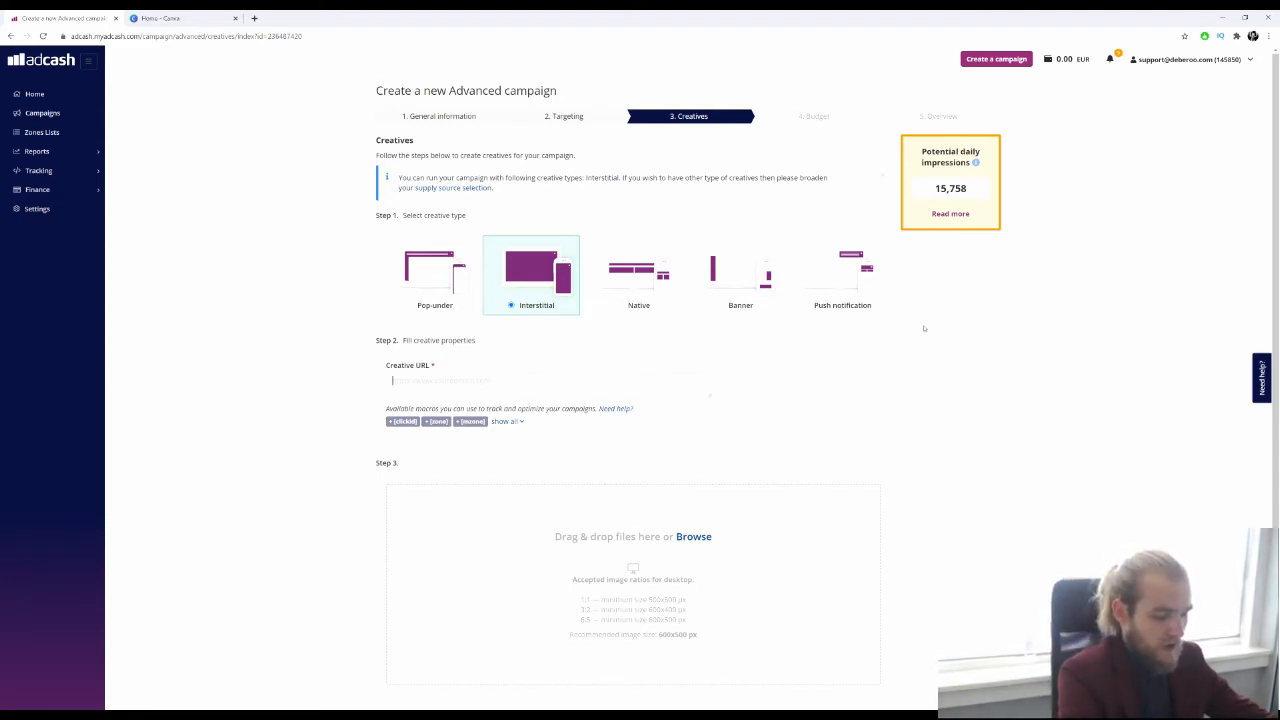
pyautogui.write('yourcampaig')
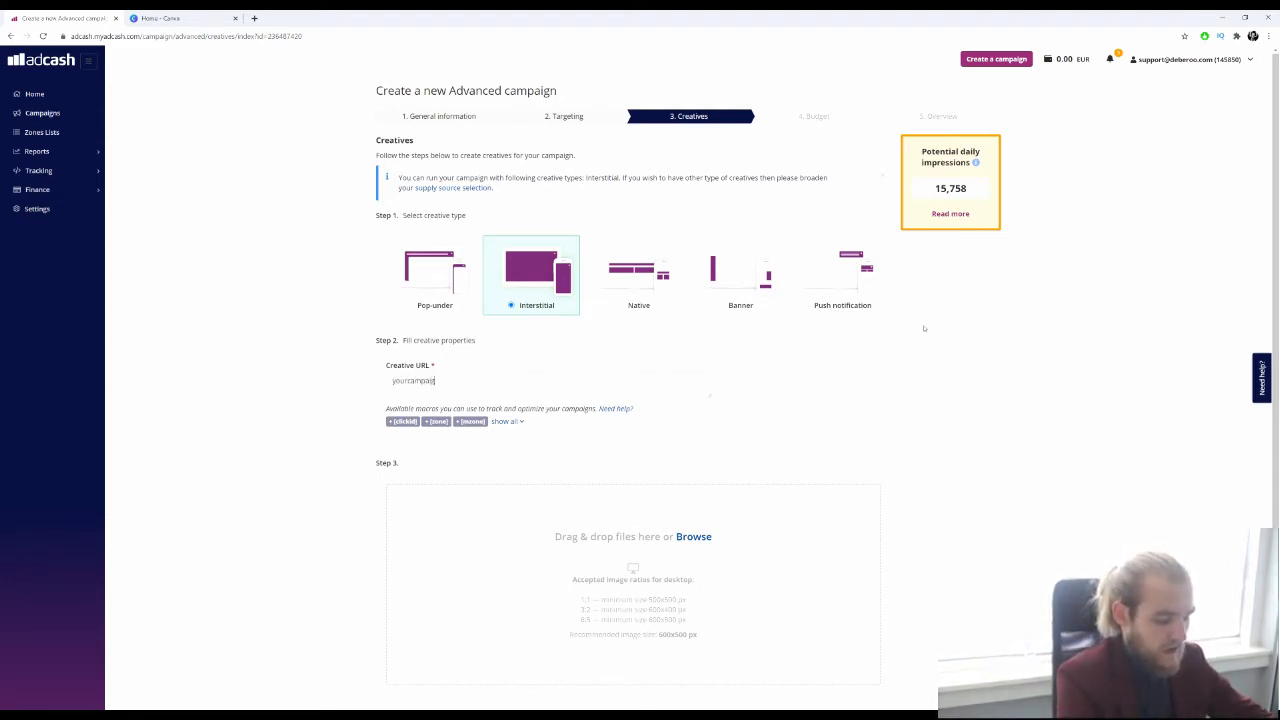
pyautogui.write('nurlhere.com')
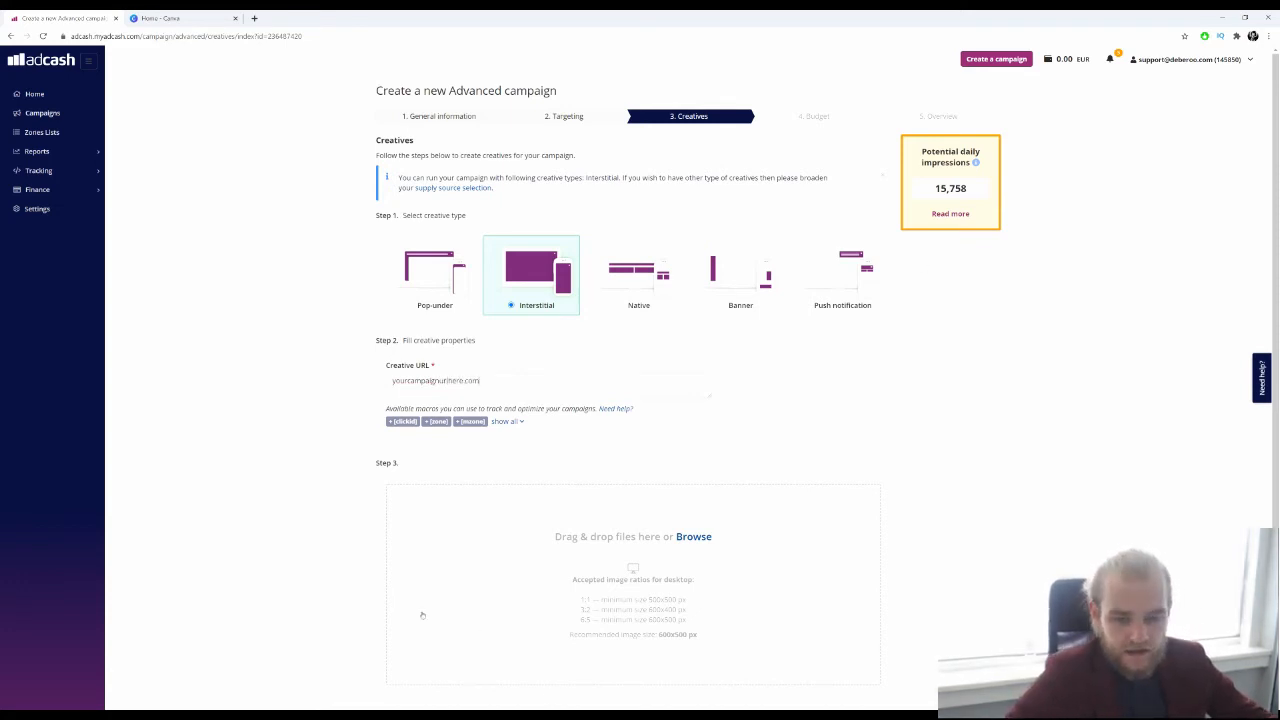
pyautogui.scroll(-2, 332, 383)
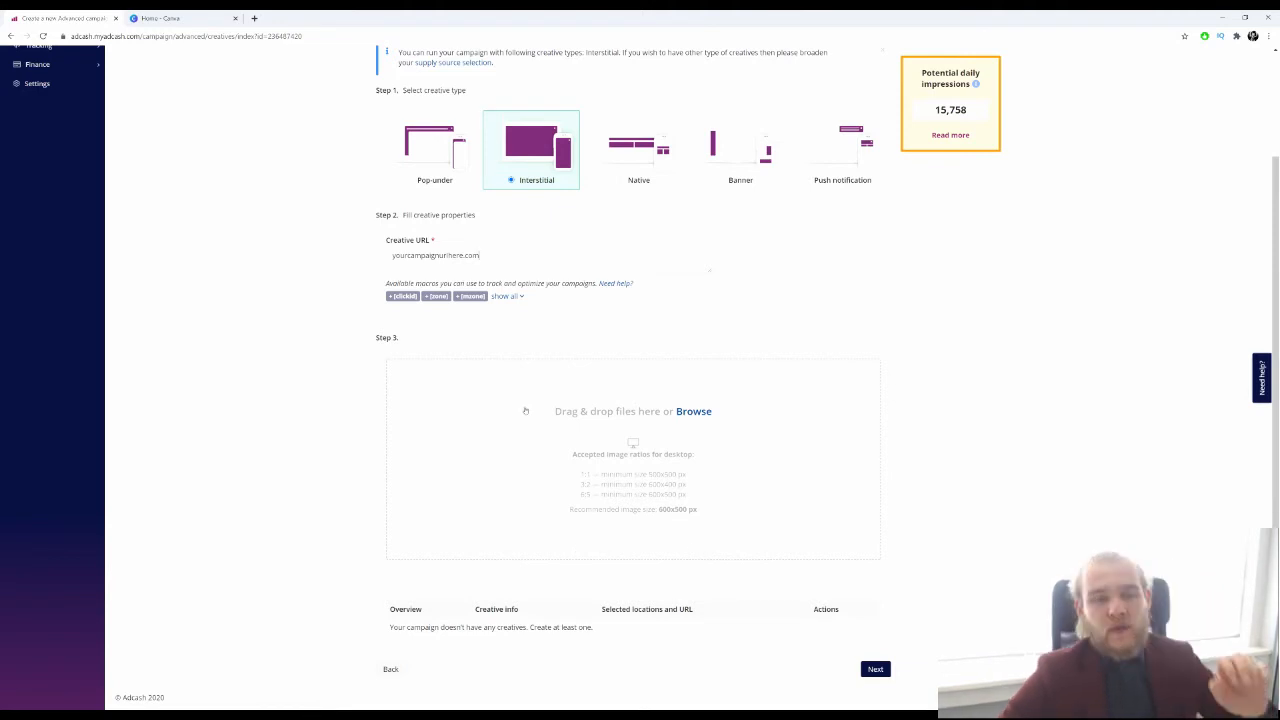
# Step: Switch to Canva and create a new custom-size design of 600 x 500 px
pyautogui.hotkey('ctrl', 'Tab')
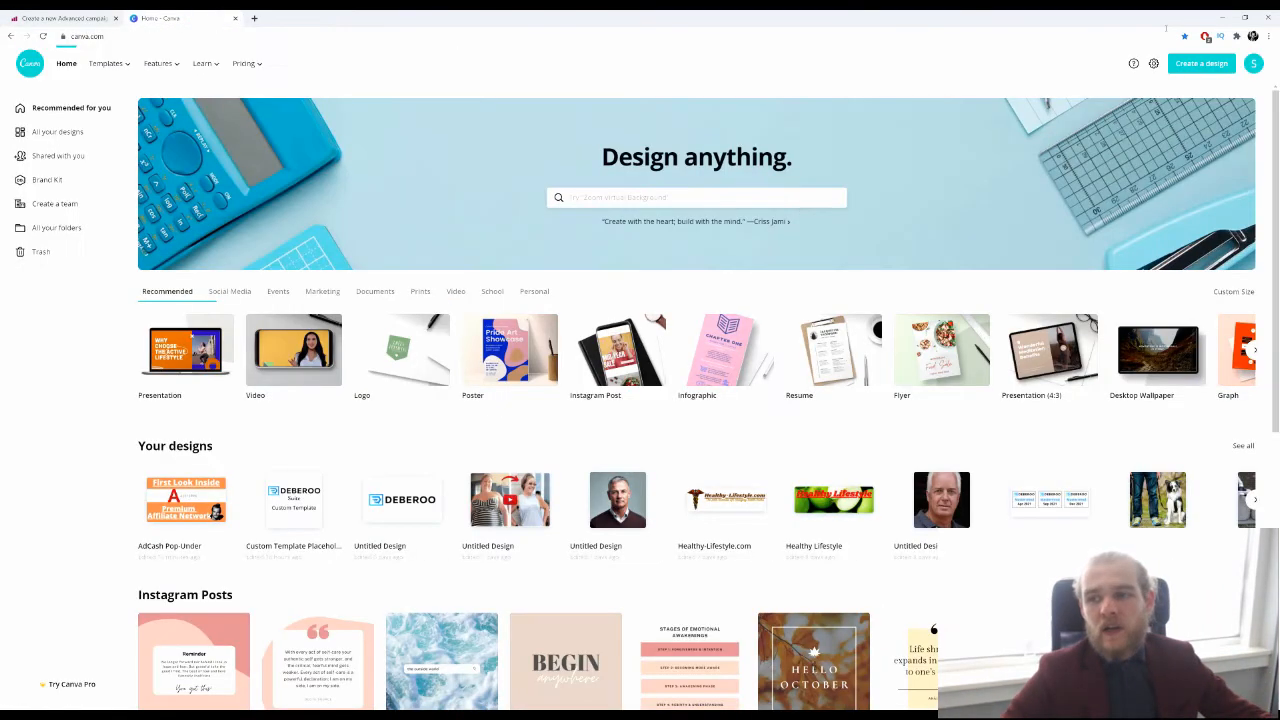
pyautogui.click(1201, 63)
pyautogui.click(1096, 113)
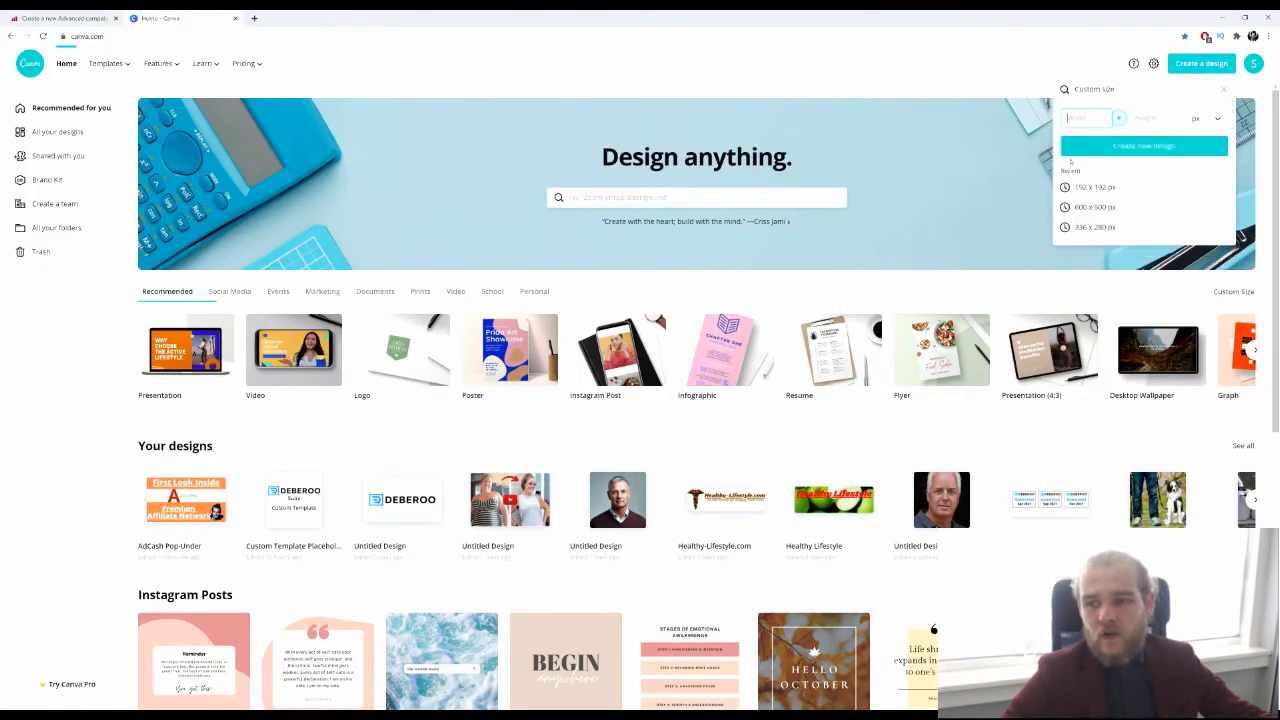
pyautogui.write('600')
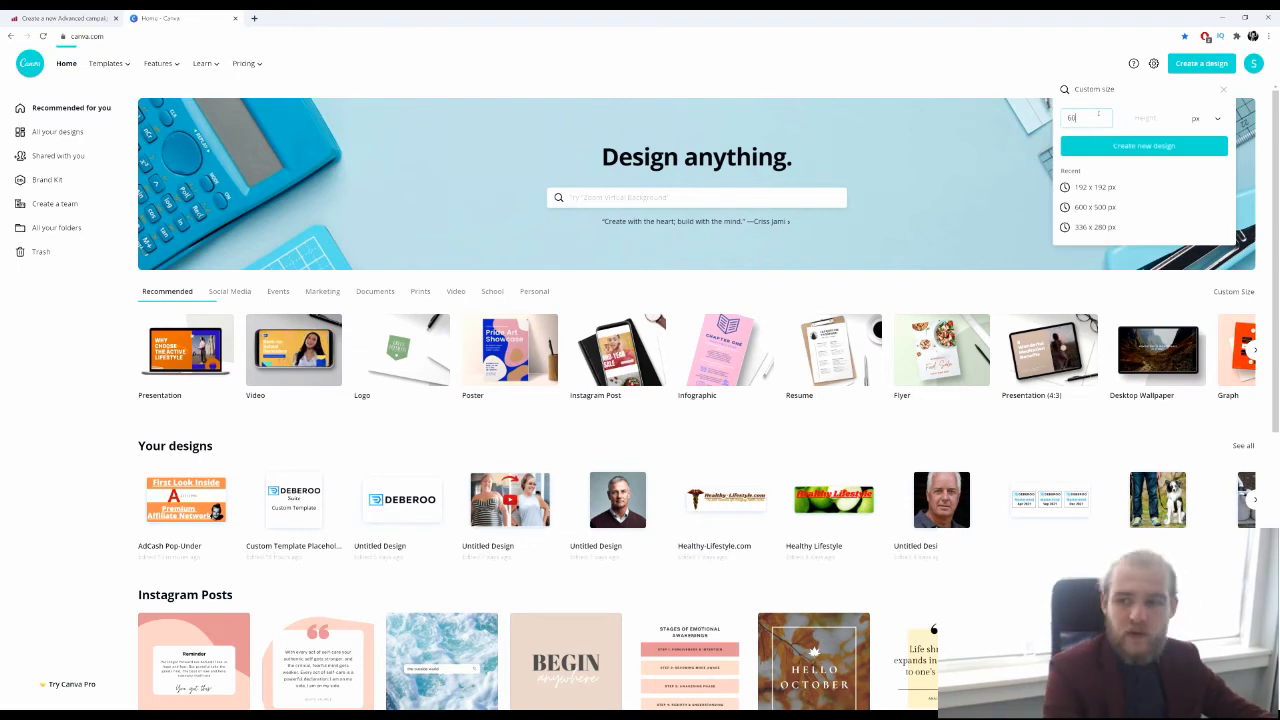
pyautogui.press('Tab')
pyautogui.write('900')
pyautogui.press('Return')
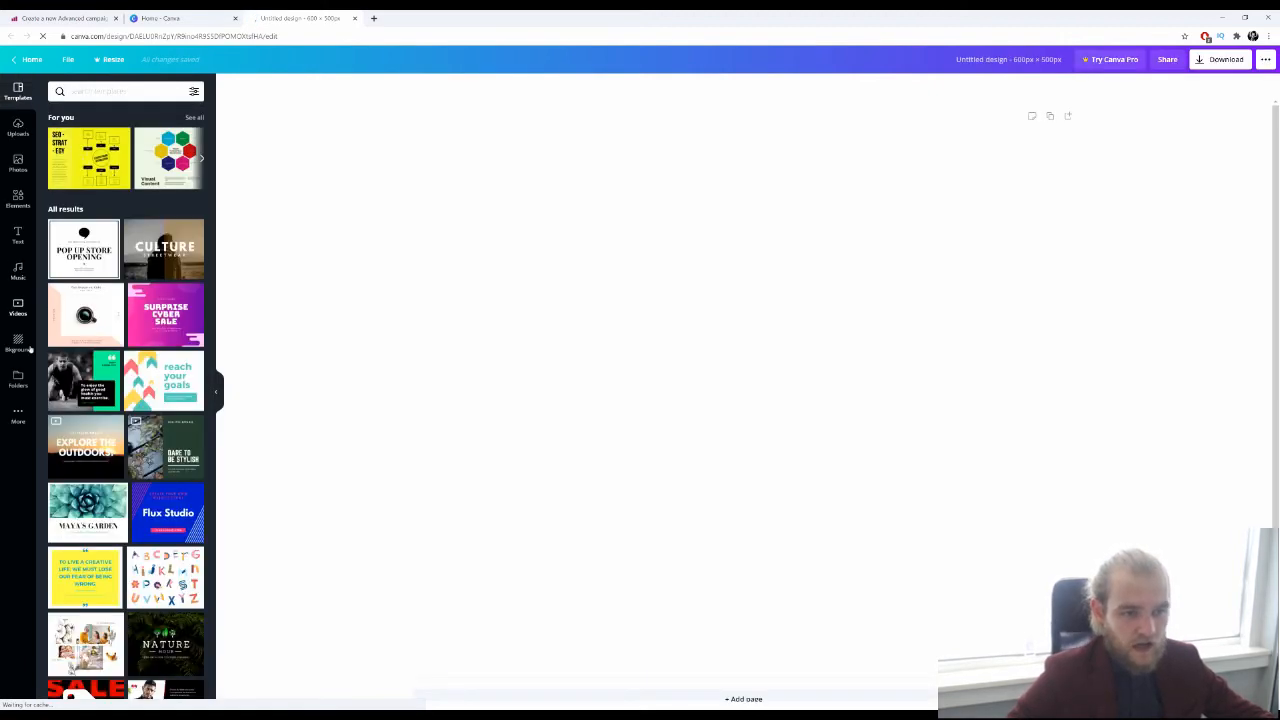
# Step: Apply the "Pop Up Store Opening" template to the blank page and open the download options
pyautogui.moveTo(84, 249); pyautogui.dragTo(431, 304)
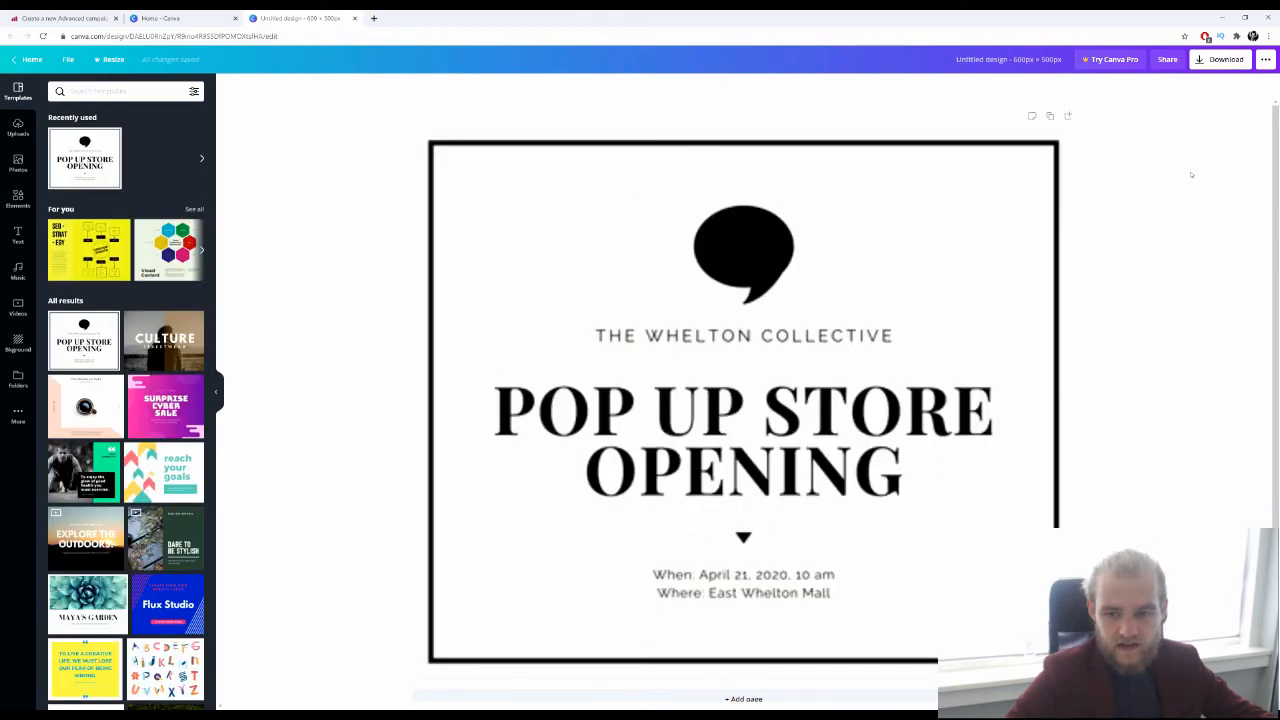
pyautogui.click(1217, 58)
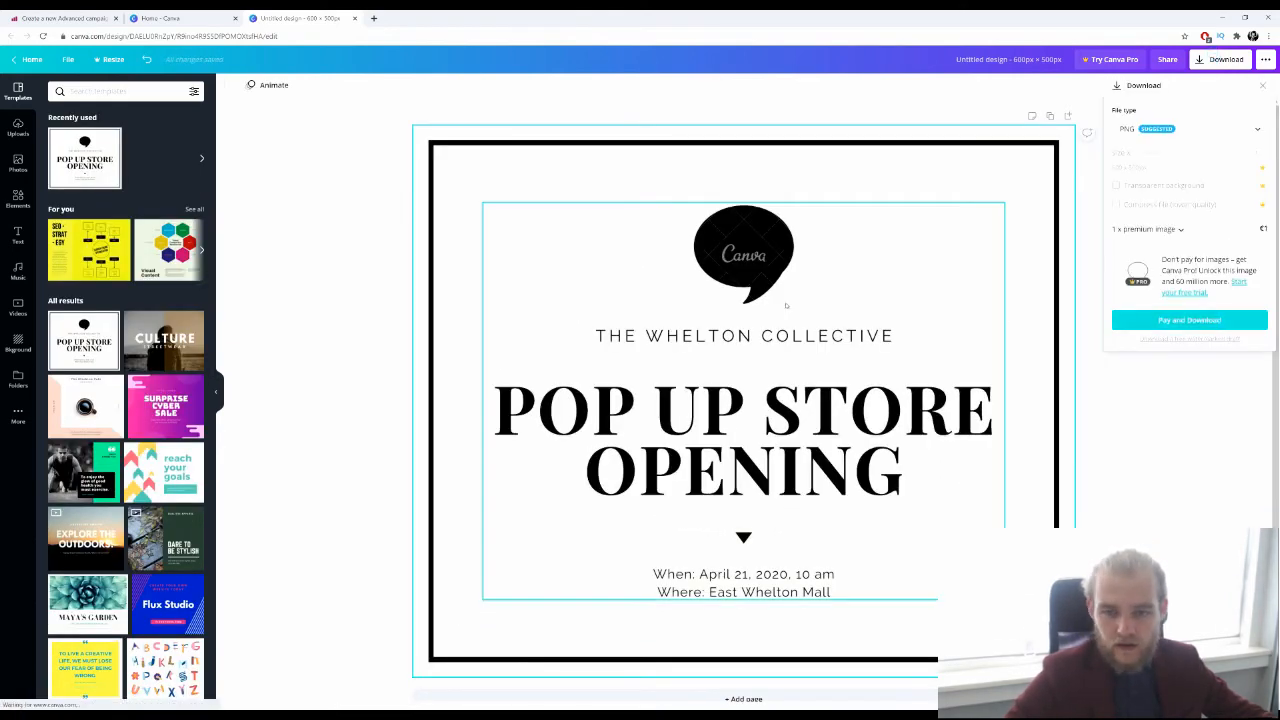
# Step: Delete the template's speech bubble, headline, black frame, company name, arrow and date and location text from the page
pyautogui.click(726, 300)
pyautogui.press('Delete')
pyautogui.click(712, 404)
pyautogui.press('Delete')
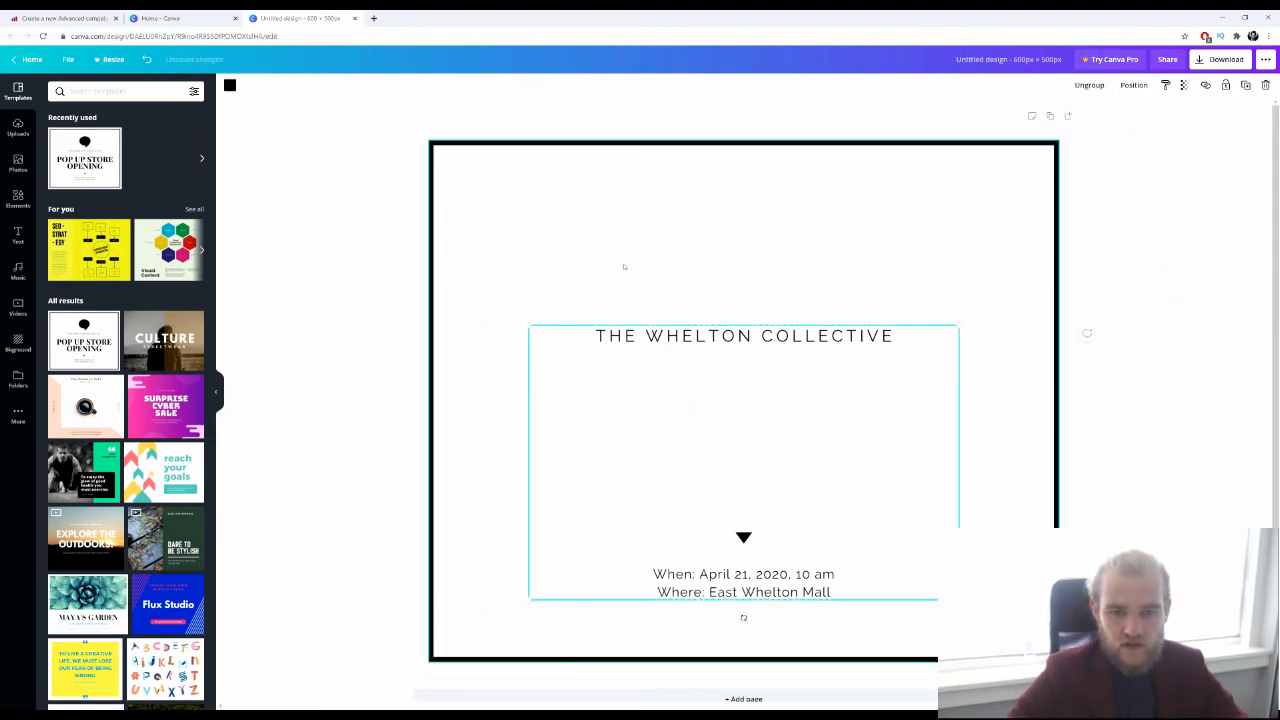
pyautogui.click(437, 200)
pyautogui.moveTo(840, 205); pyautogui.dragTo(738, 328)
pyautogui.press('Delete')
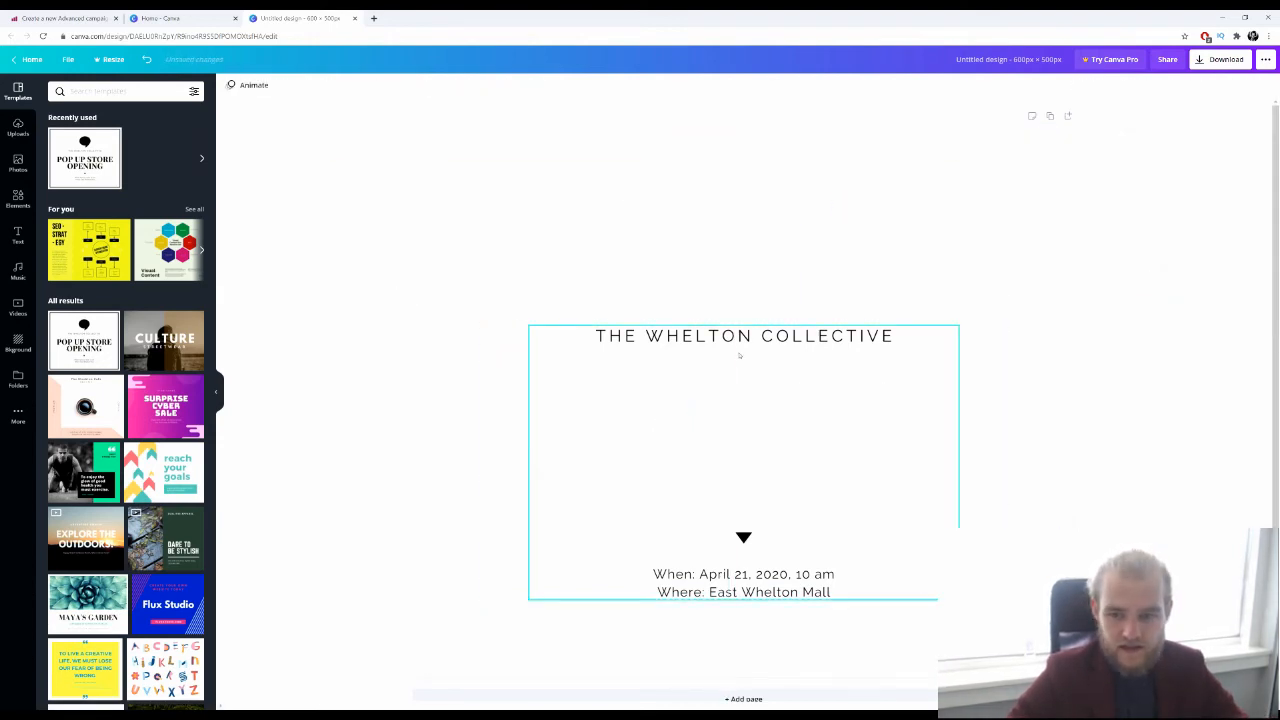
pyautogui.click(742, 338)
pyautogui.press('Delete')
pyautogui.click(709, 553)
pyautogui.press('Delete')
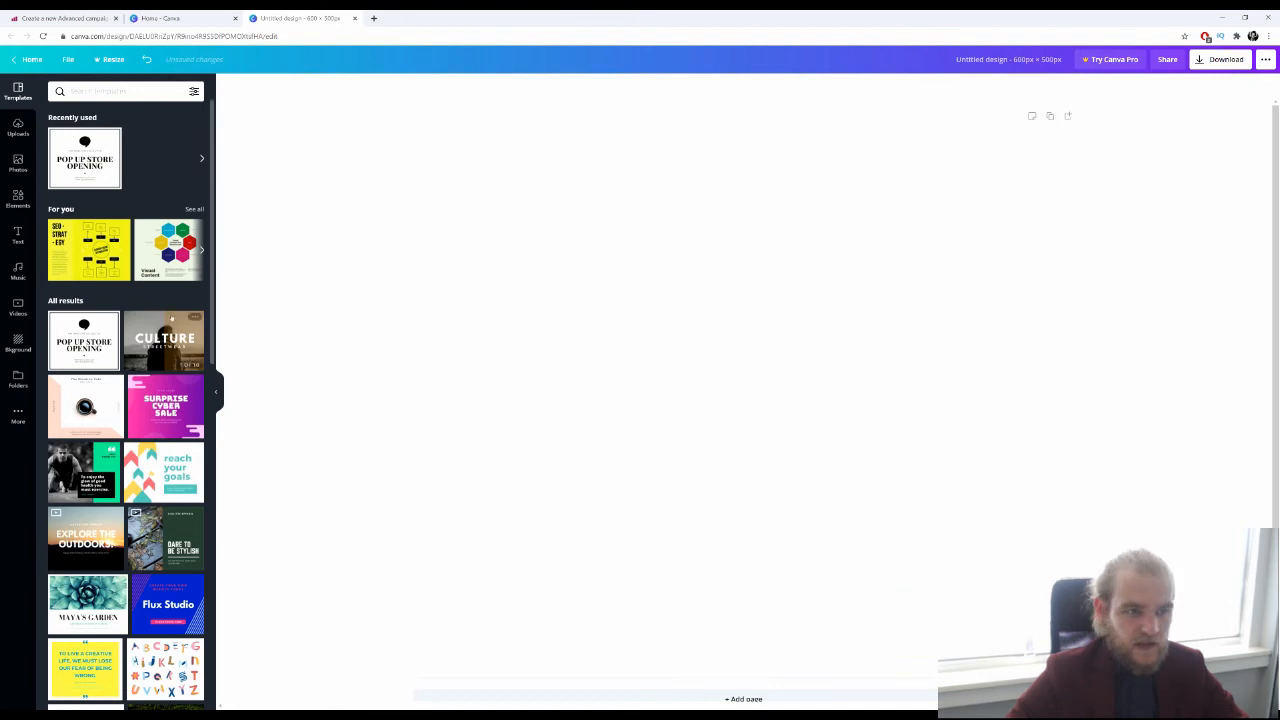
# Step: Place the uploaded photo of water spraying from a tree trunk on the blank 600 x 500 px page
pyautogui.click(18, 198)
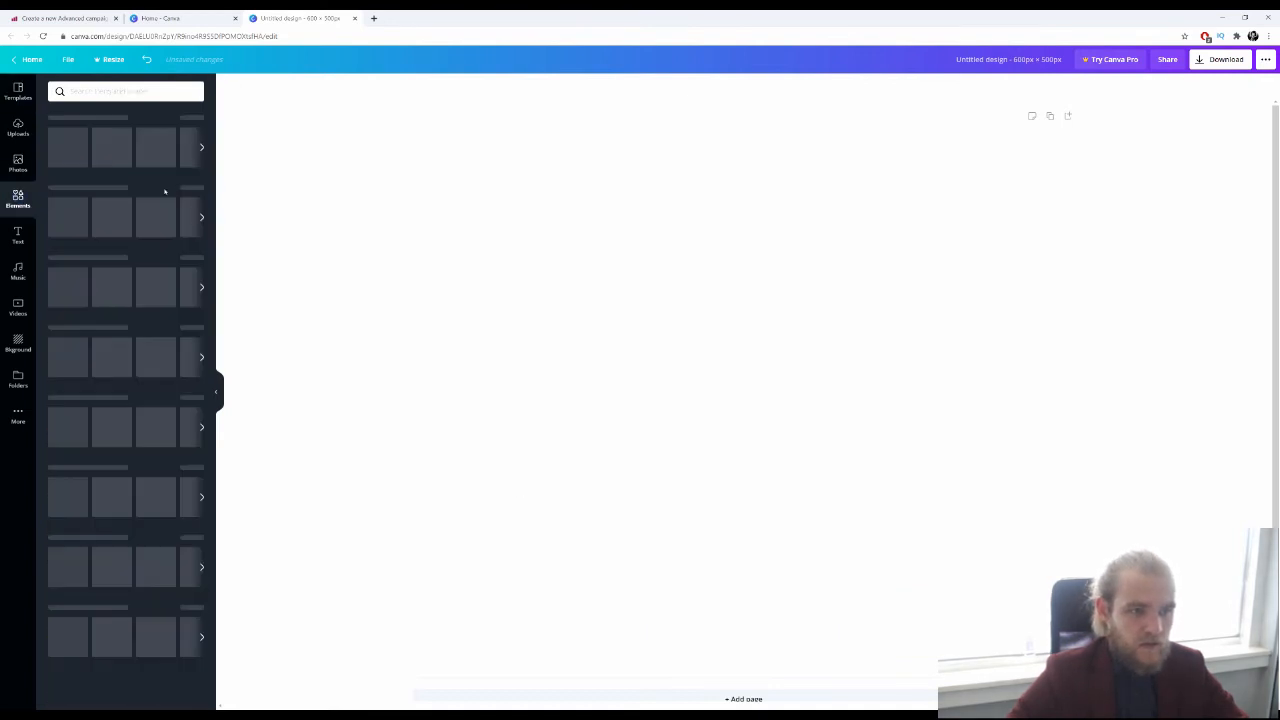
pyautogui.click(18, 127)
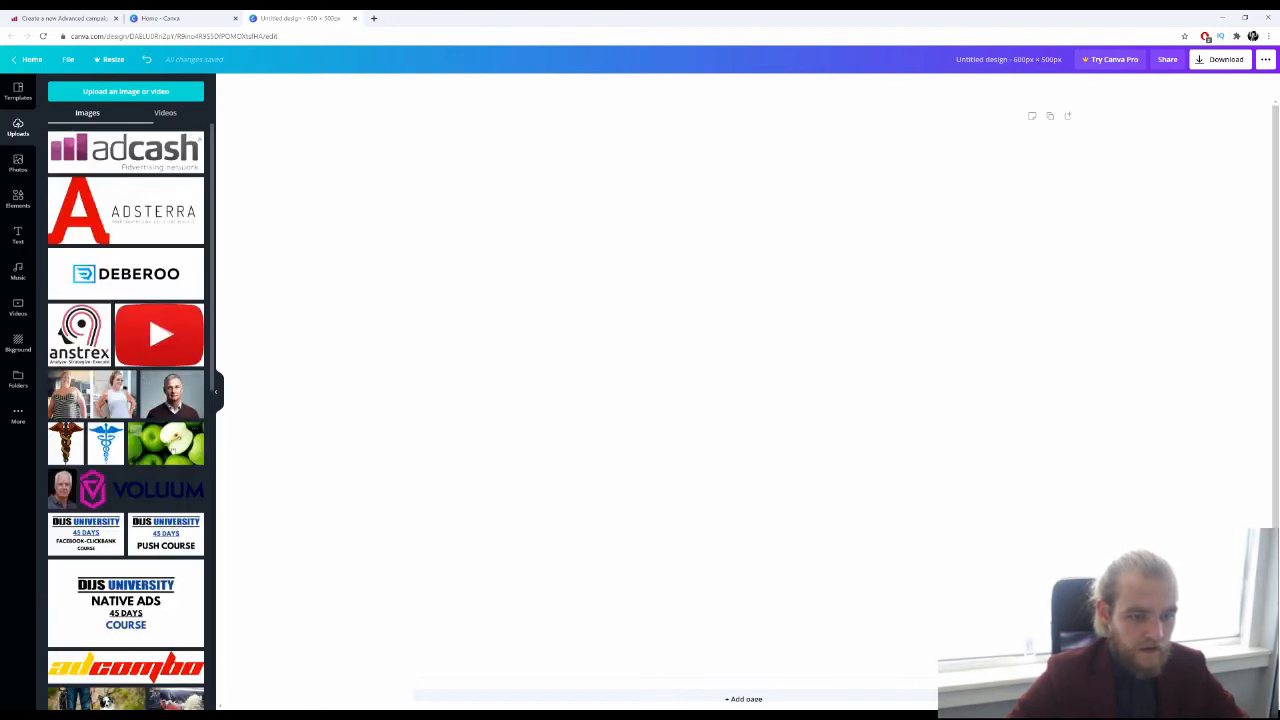
pyautogui.scroll(-4, 136, 432)
pyautogui.click(96, 482)
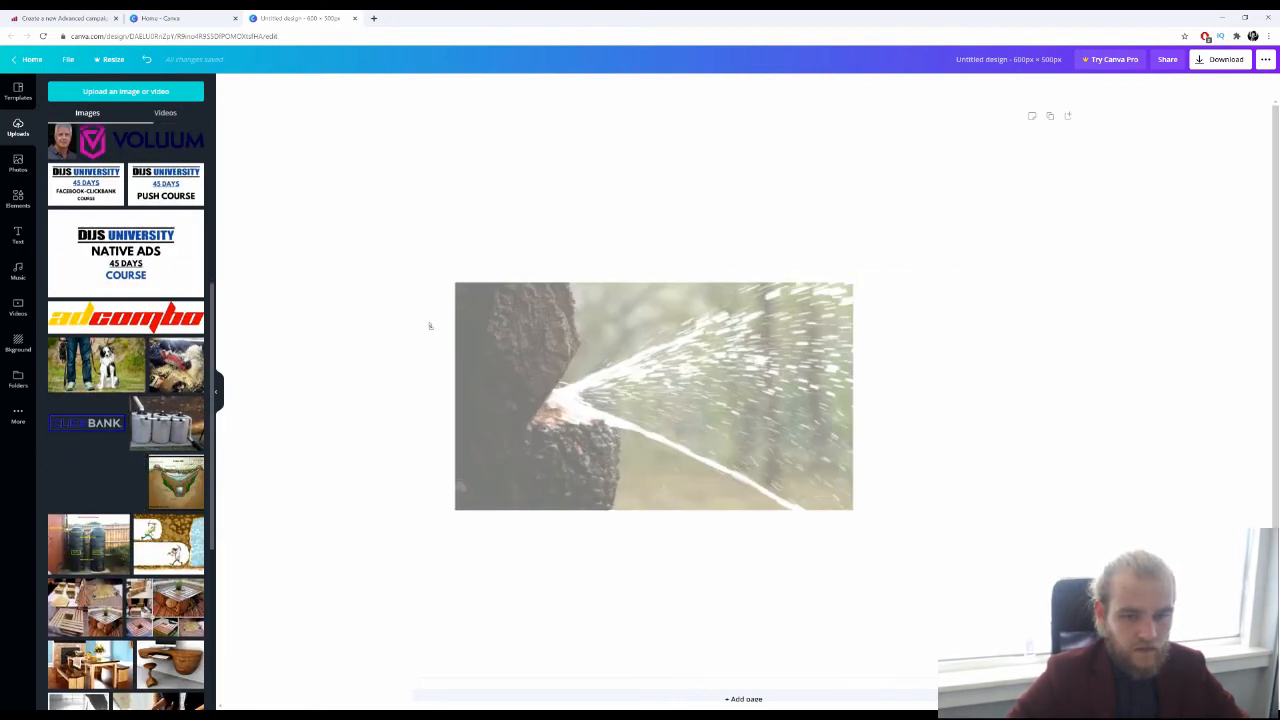
# Step: Download the design as a PNG and upload it in Adcash as the interstitial creative, continuing to the budget settings
pyautogui.click(1222, 59)
pyautogui.click(1192, 228)
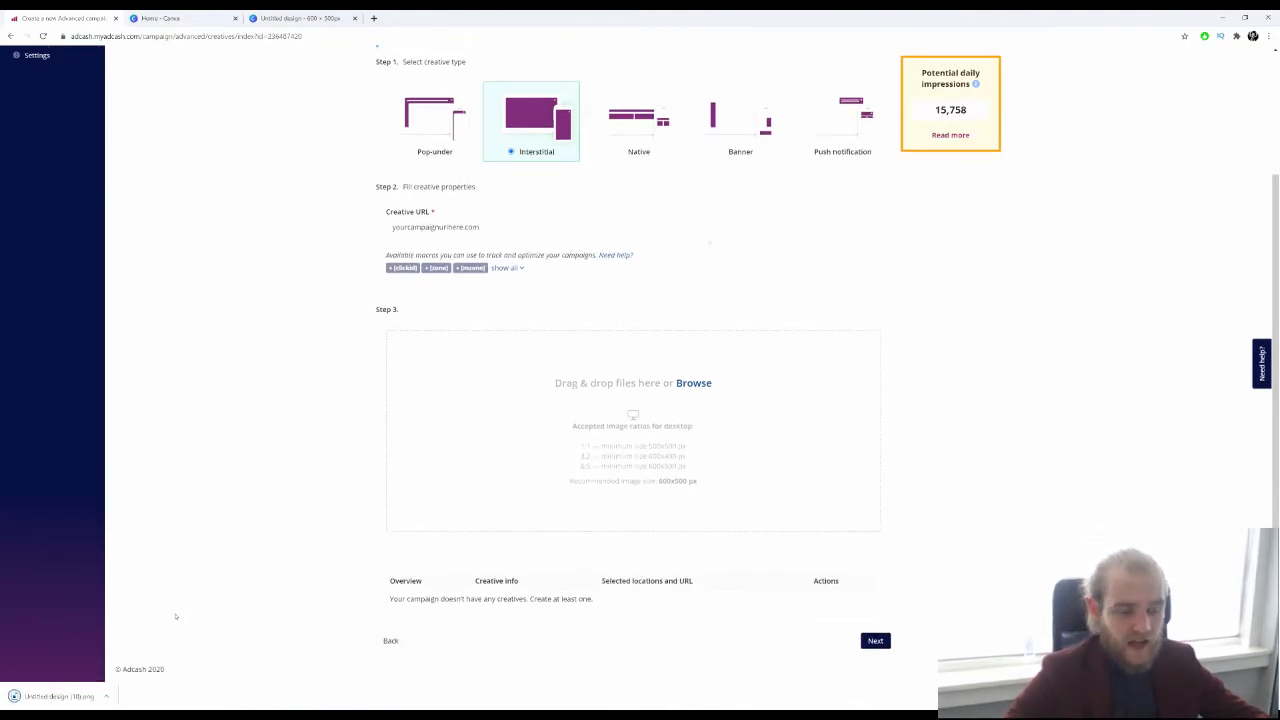
pyautogui.moveTo(55, 696); pyautogui.dragTo(705, 425)
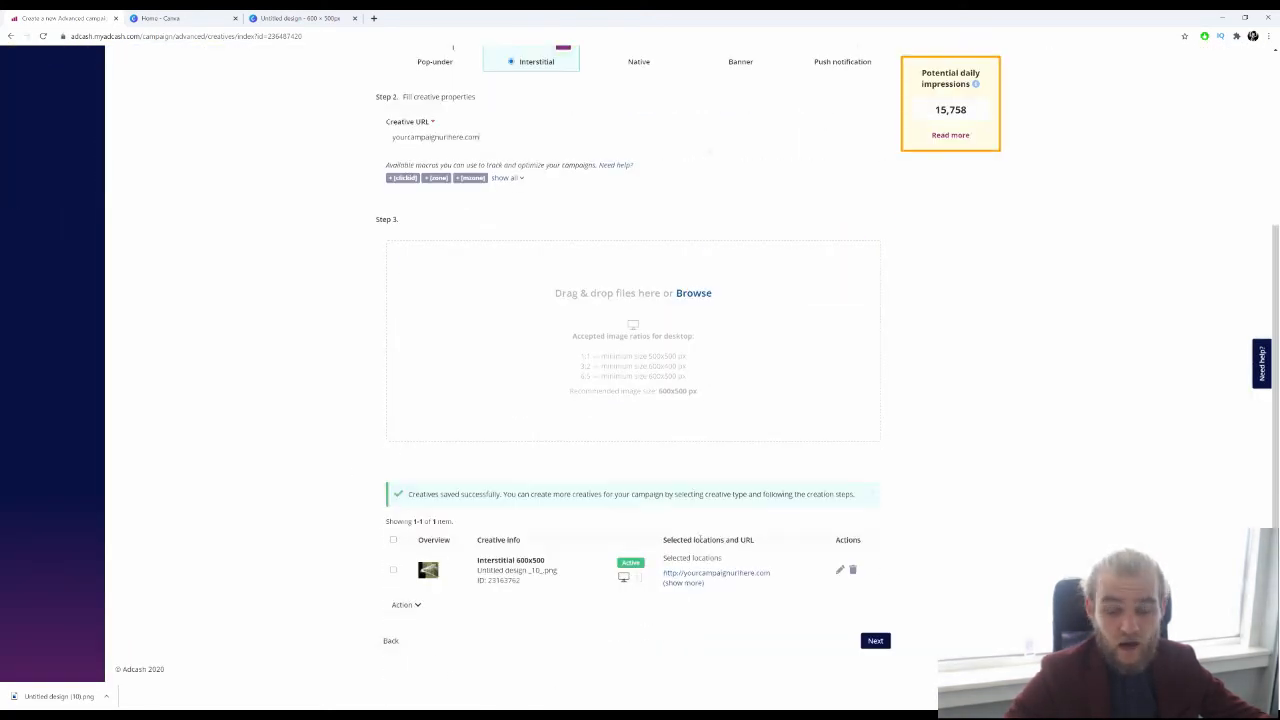
pyautogui.click(880, 641)
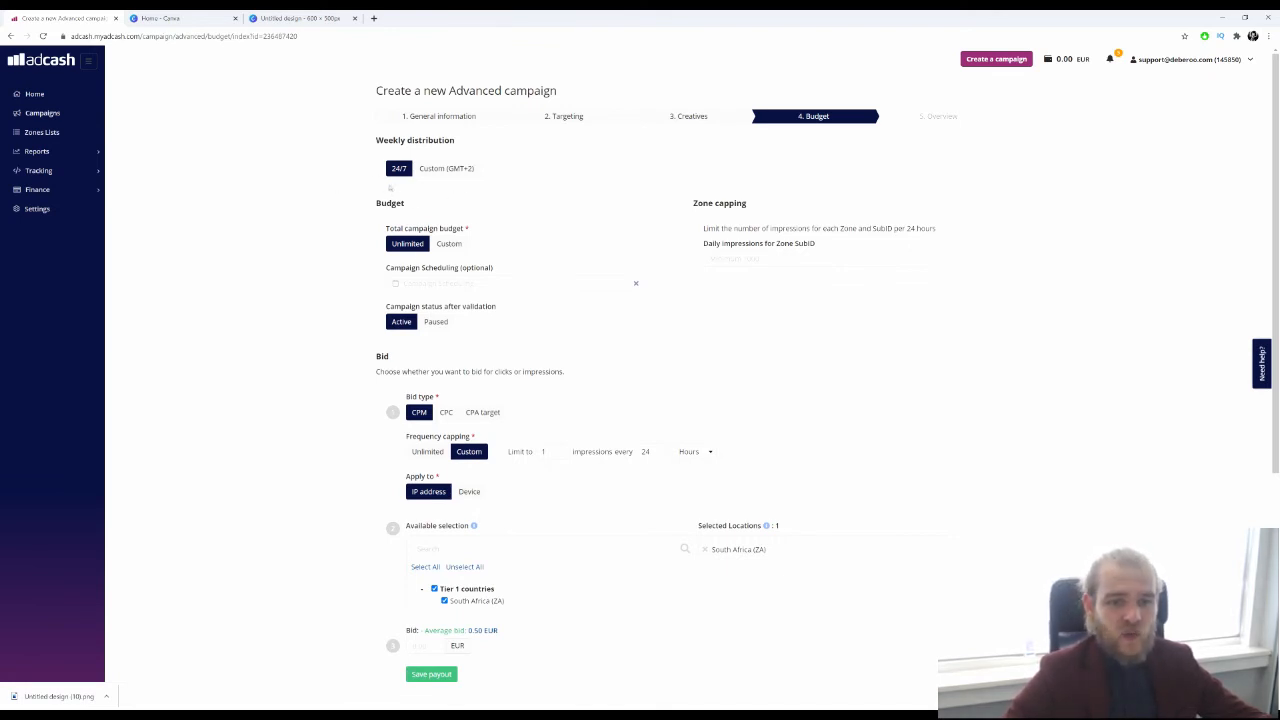
# Step: Try the custom weekly distribution and return it to 24/7
pyautogui.click(465, 168)
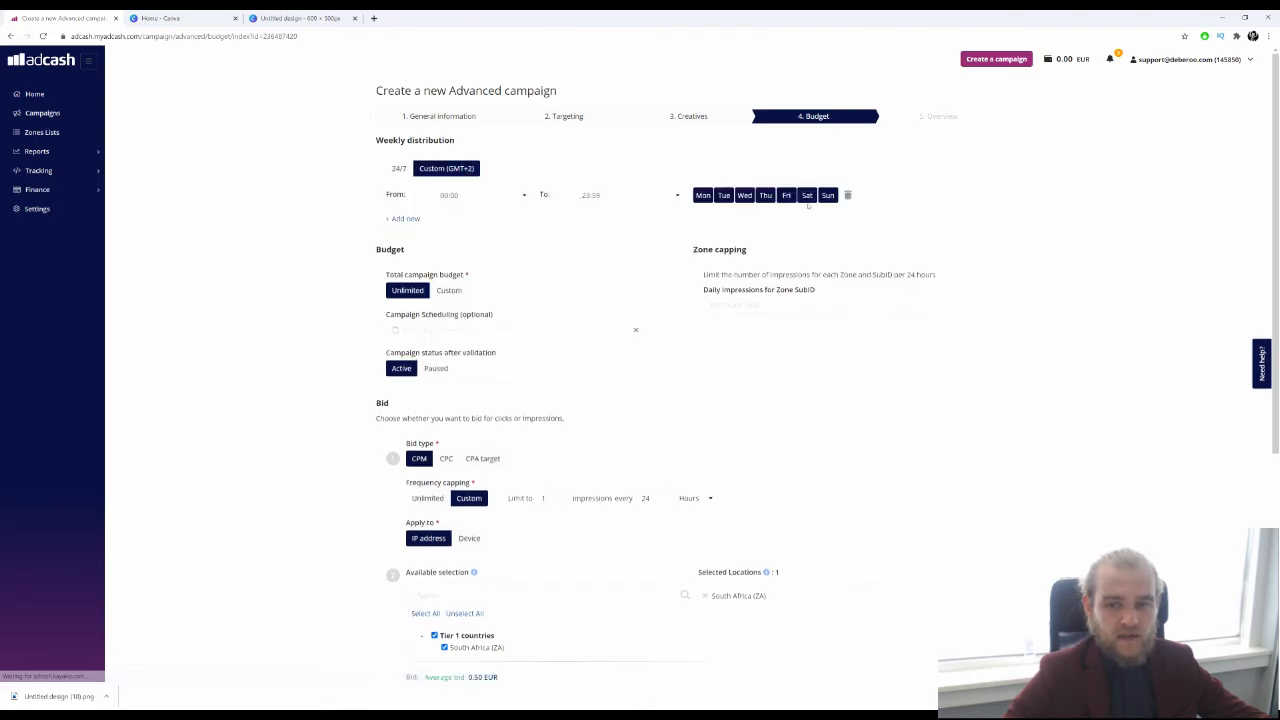
pyautogui.click(398, 168)
pyautogui.scroll(-2, 549, 223)
pyautogui.scroll(1, 408, 140)
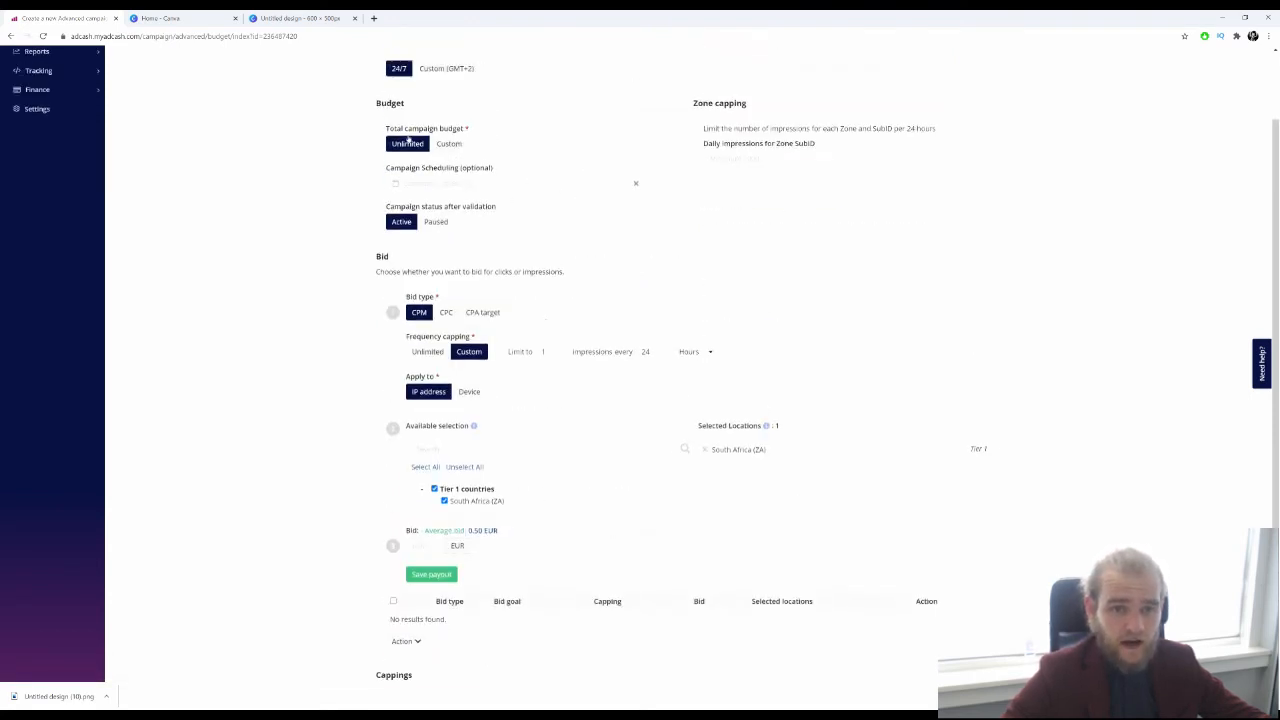
pyautogui.moveTo(392, 128); pyautogui.dragTo(472, 132)
pyautogui.click(516, 142)
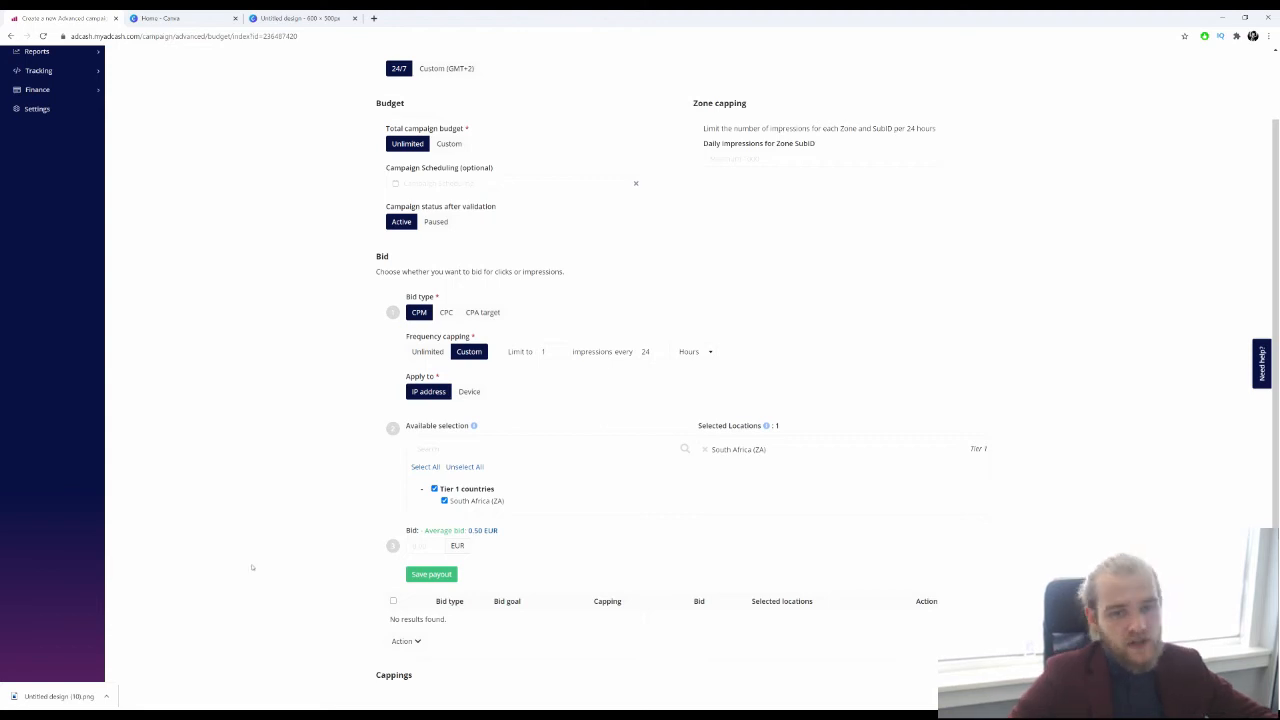
pyautogui.click(470, 186)
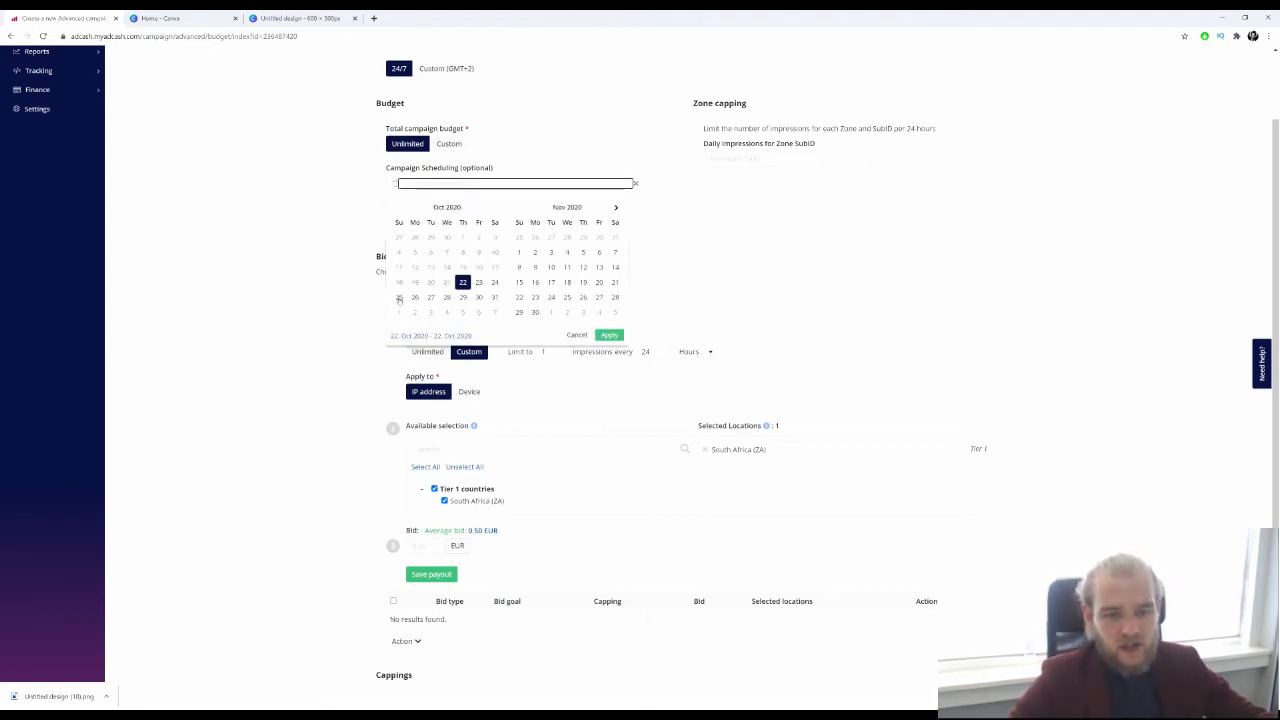
pyautogui.click(417, 299)
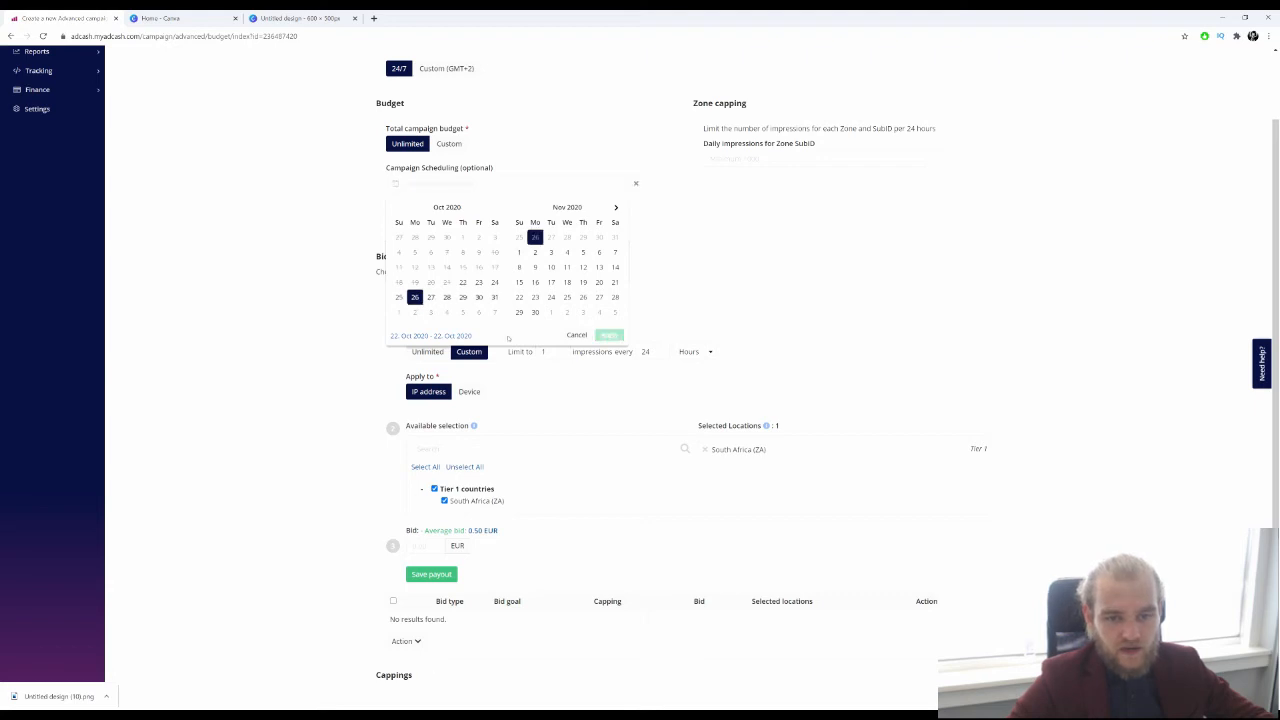
pyautogui.click(567, 282)
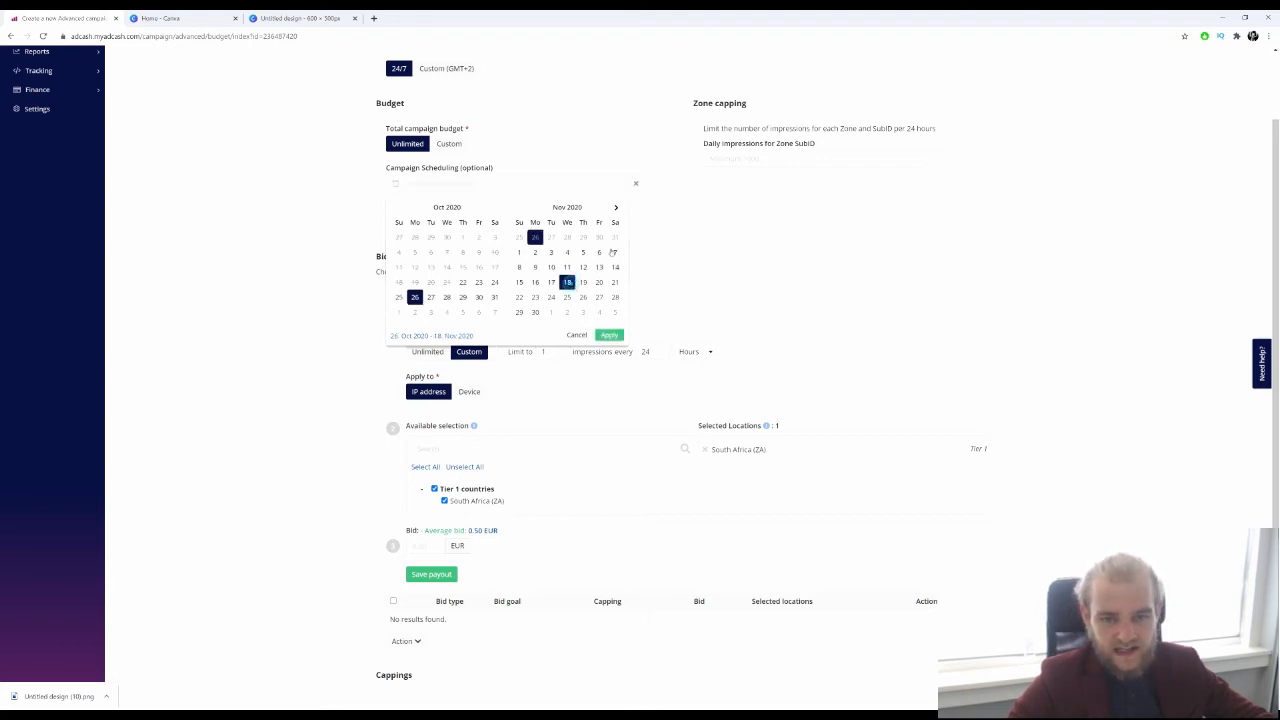
pyautogui.click(576, 335)
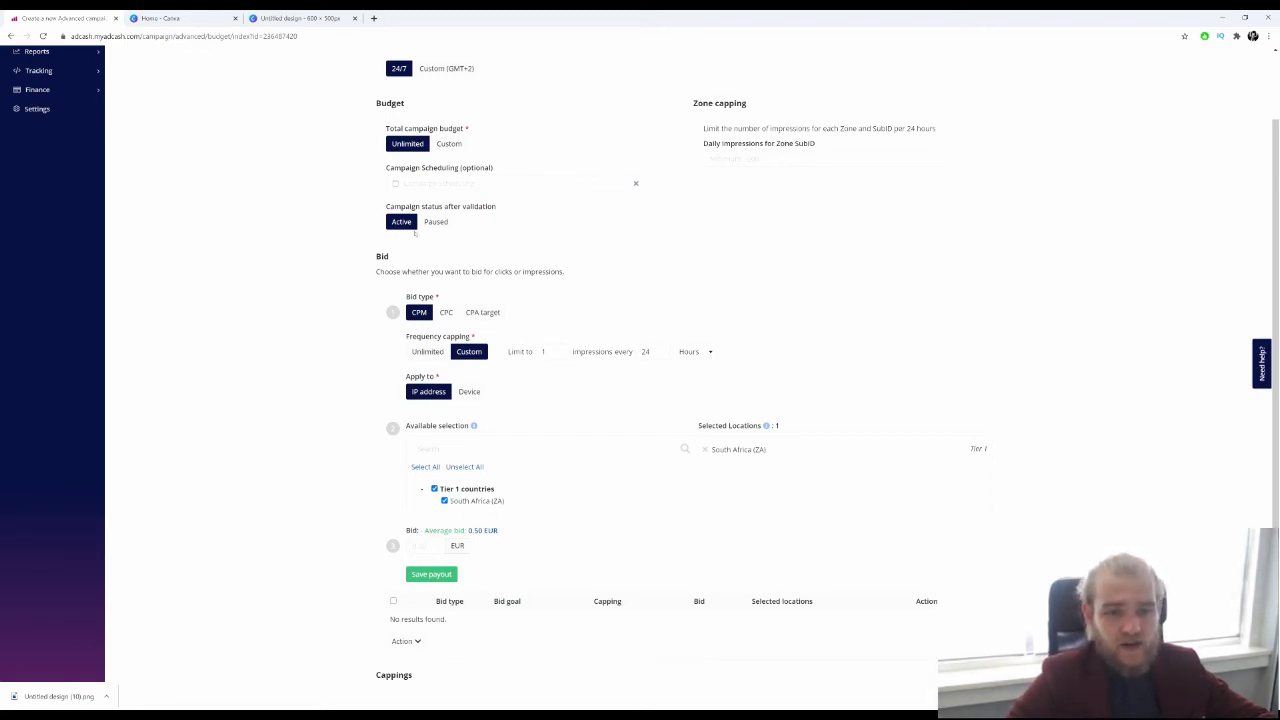
# Step: Set the bid's custom frequency capping to 2 impressions every 24 hours
pyautogui.scroll(-2, 410, 210)
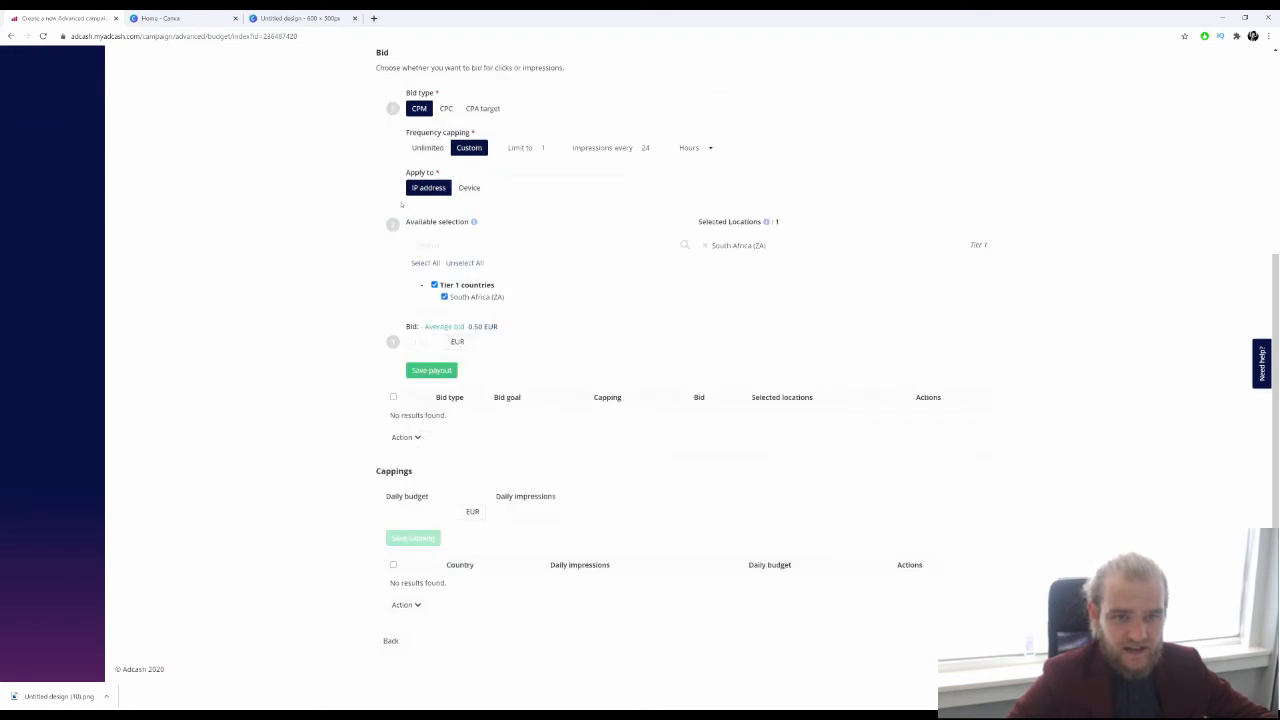
pyautogui.scroll(1, 401, 204)
pyautogui.scroll(1, 405, 190)
pyautogui.moveTo(405, 192); pyautogui.dragTo(430, 203)
pyautogui.click(302, 270)
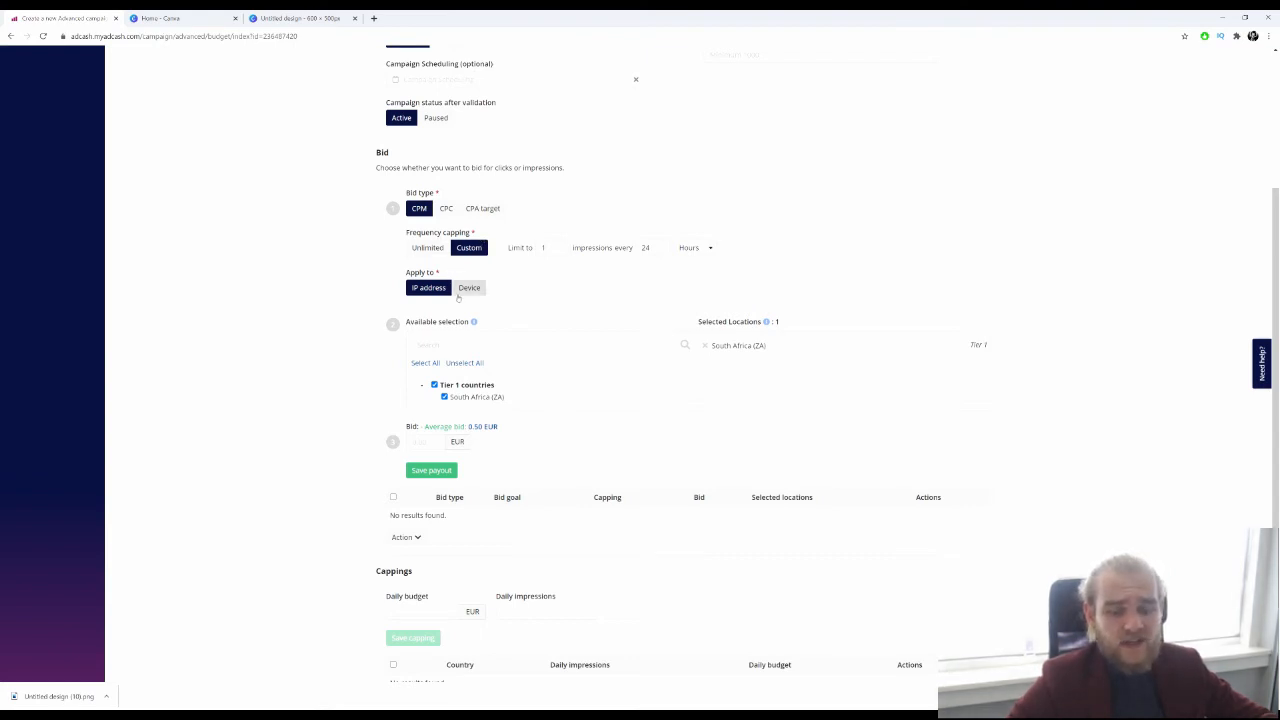
pyautogui.click(427, 247)
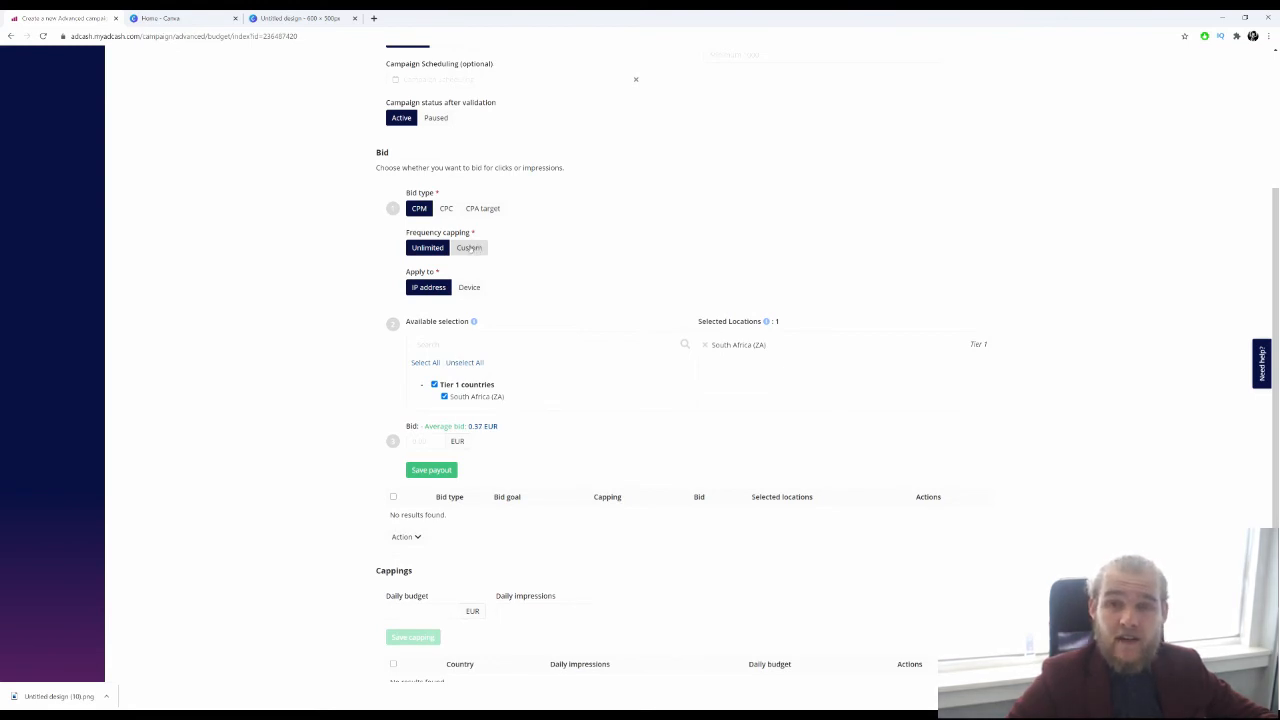
pyautogui.click(472, 248)
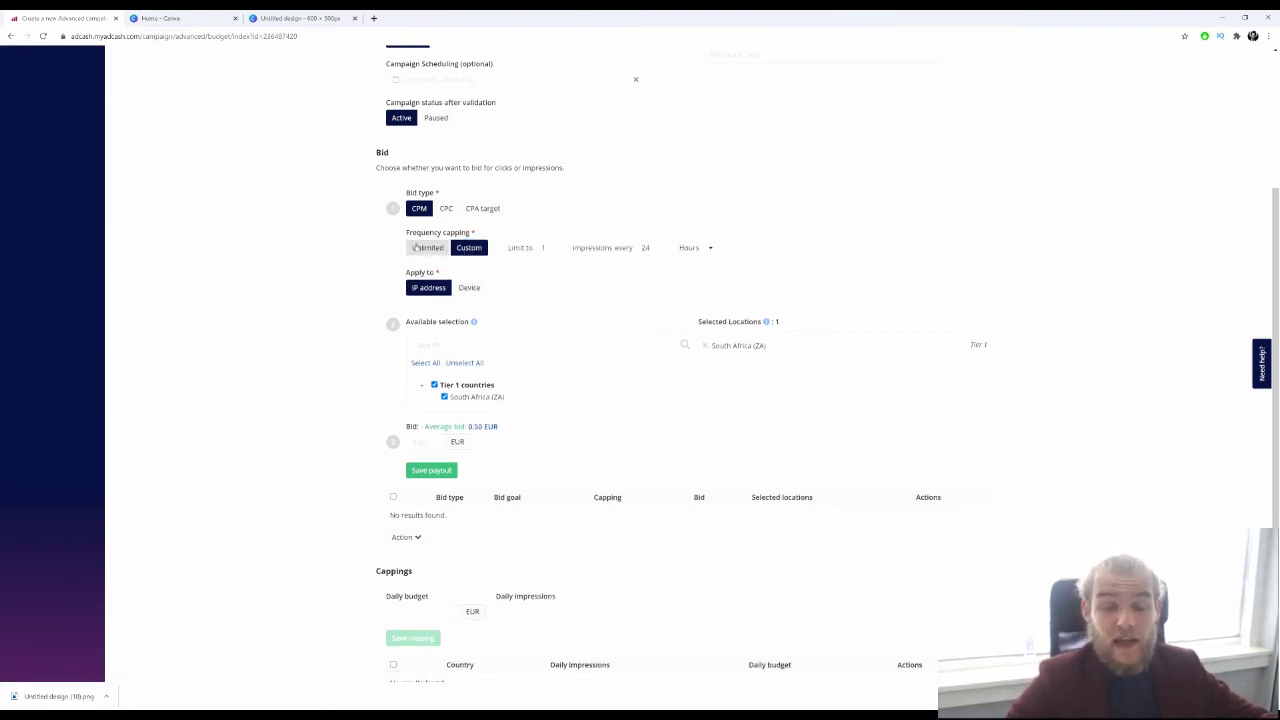
pyautogui.doubleClick(558, 250)
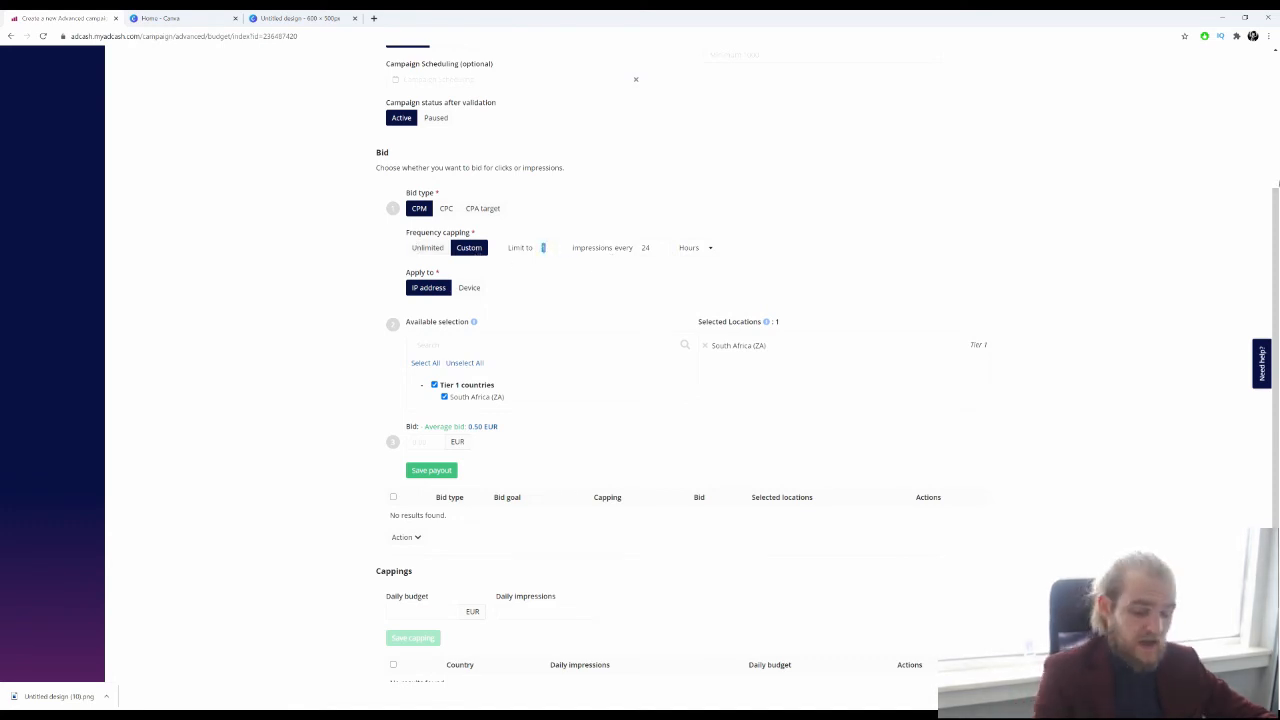
pyautogui.write('2')
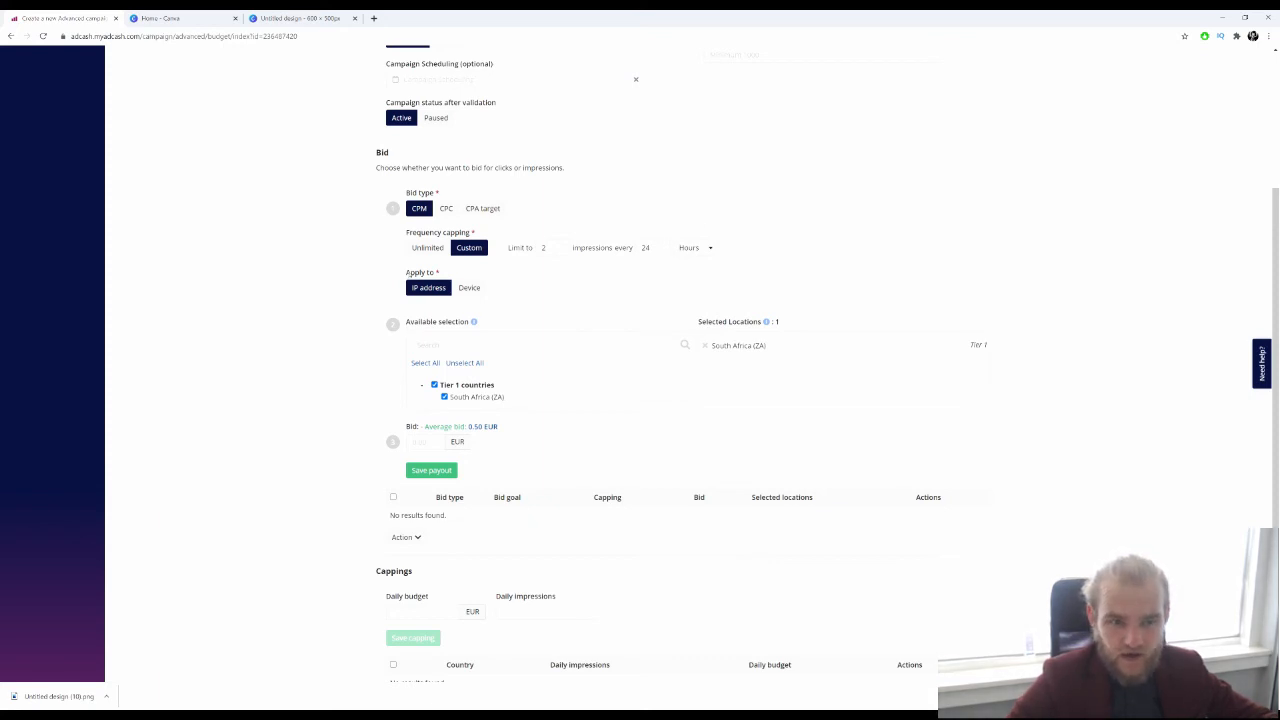
# Step: Try applying the frequency capping per device and return it to IP address
pyautogui.moveTo(404, 272); pyautogui.dragTo(436, 274)
pyautogui.click(400, 272)
pyautogui.click(534, 274)
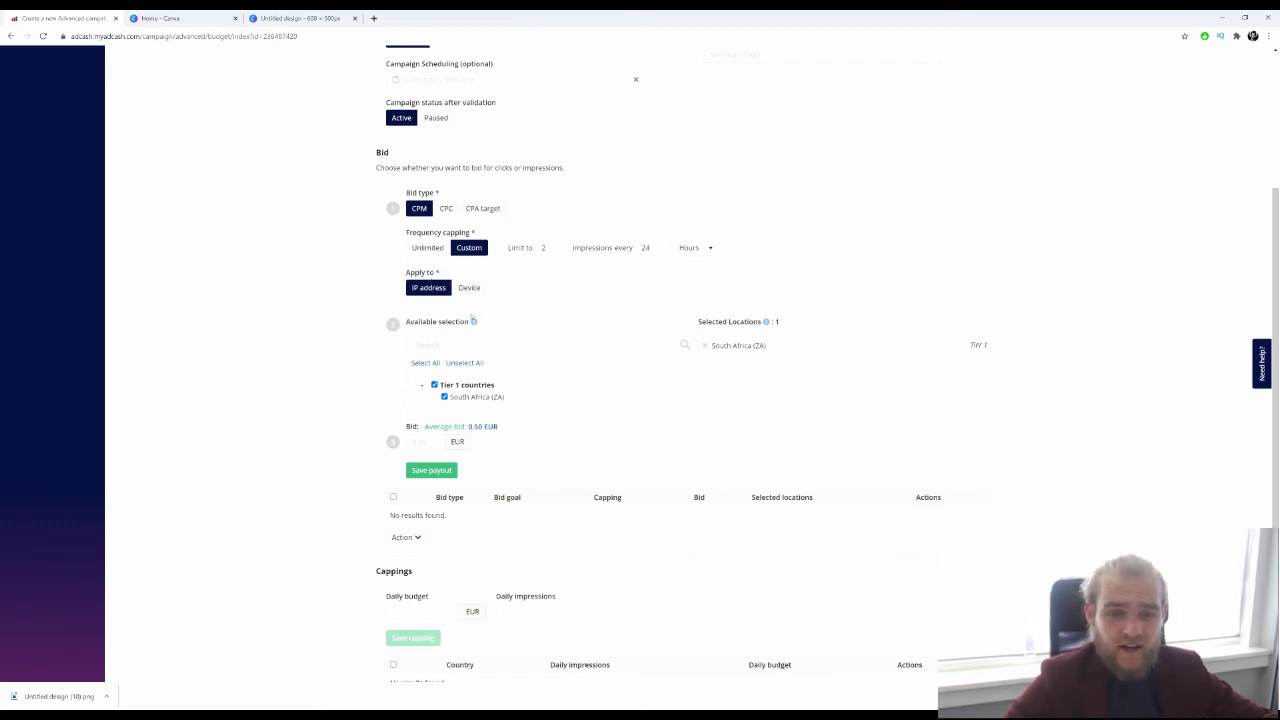
pyautogui.click(470, 287)
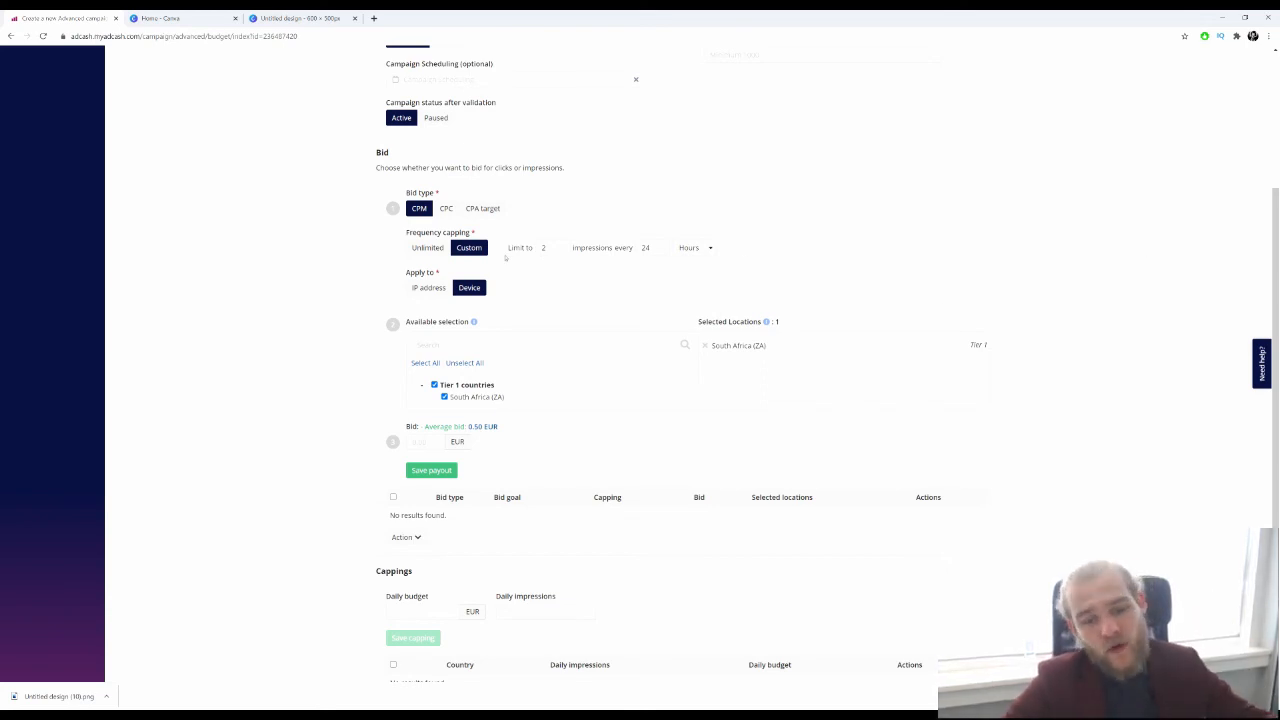
pyautogui.click(428, 287)
# Step: Enter a CPM bid of 0.52 EUR for South Africa and save the payout
pyautogui.scroll(3, 306, 431)
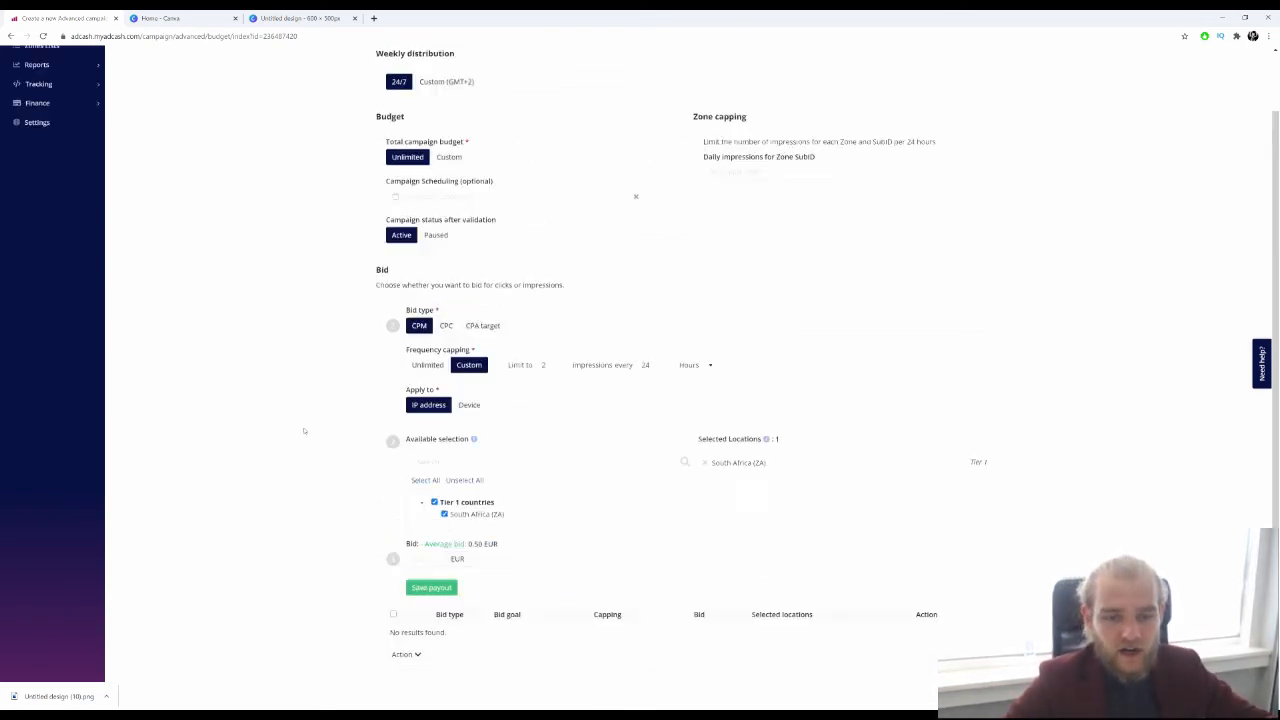
pyautogui.scroll(-5, 250, 445)
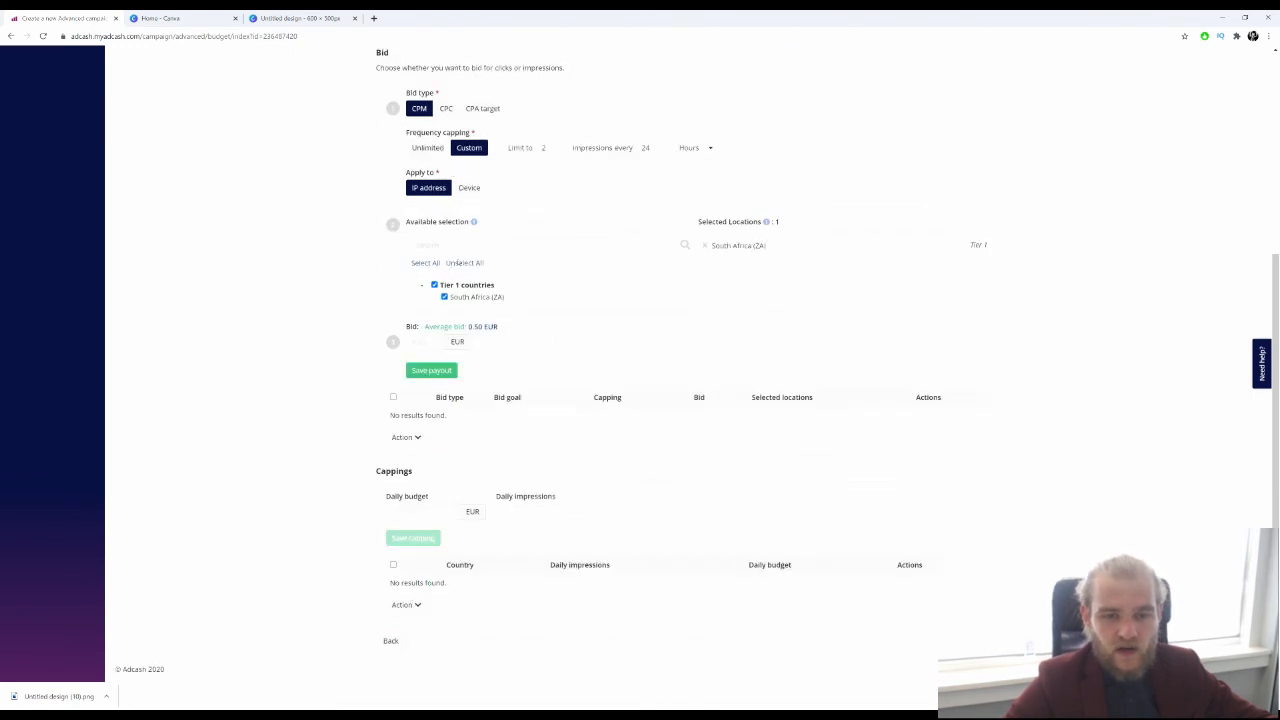
pyautogui.moveTo(436, 327); pyautogui.dragTo(500, 328)
pyautogui.click(437, 347)
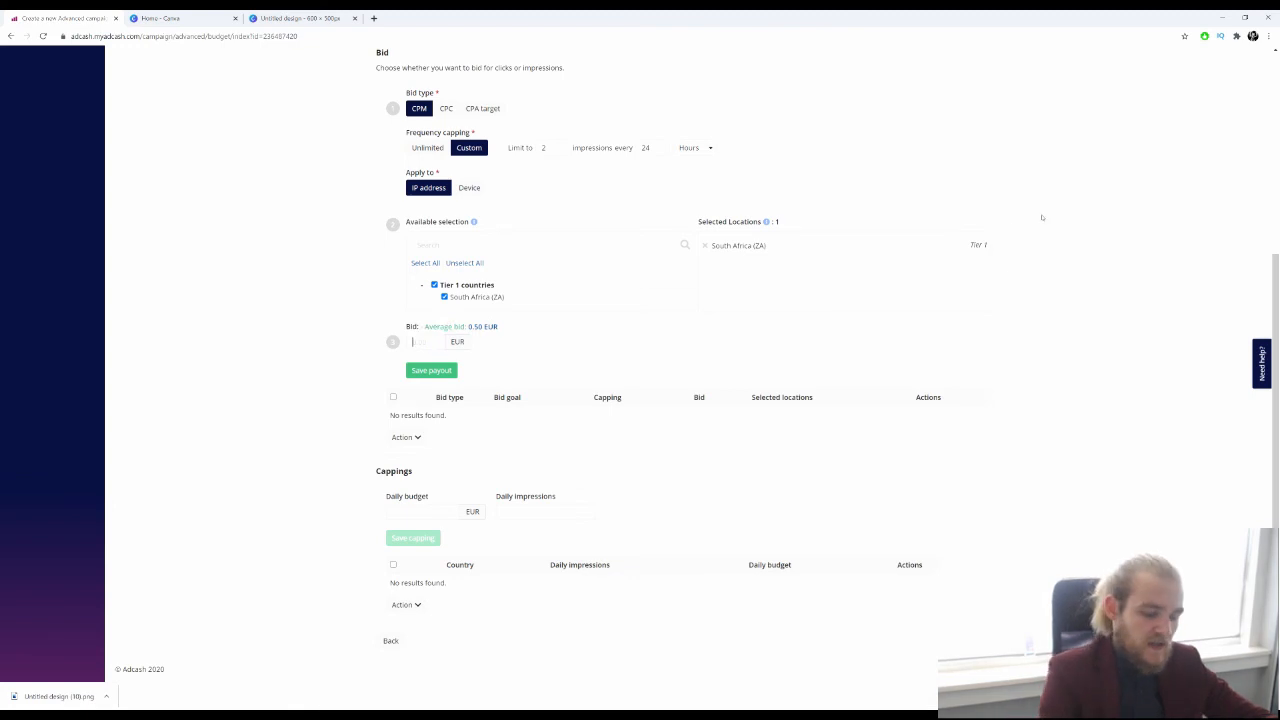
pyautogui.write('0.5')
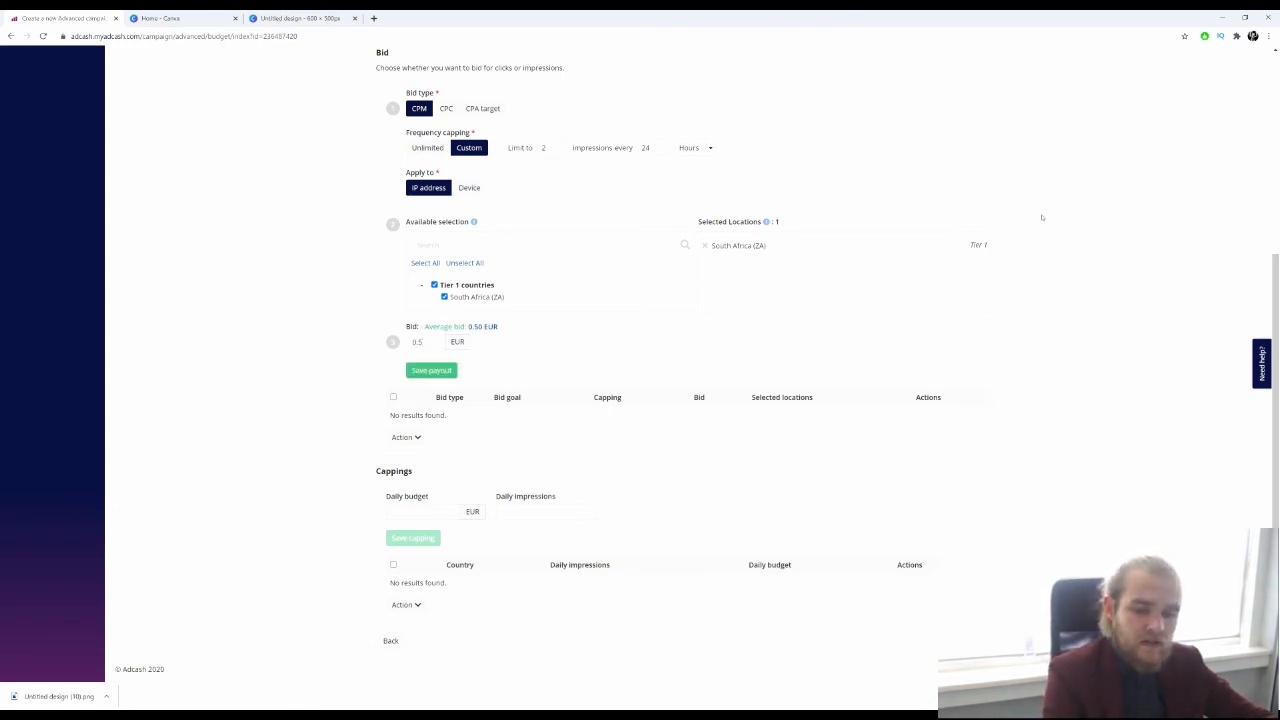
pyautogui.write('2')
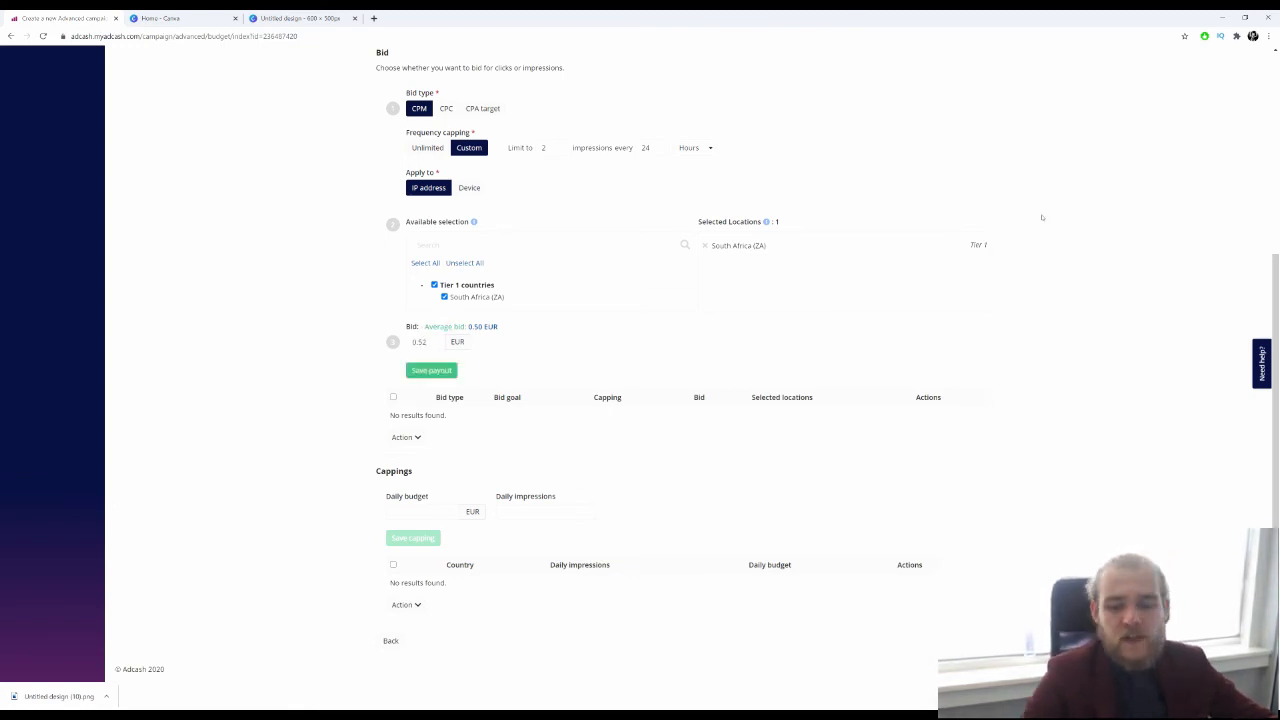
pyautogui.click(442, 370)
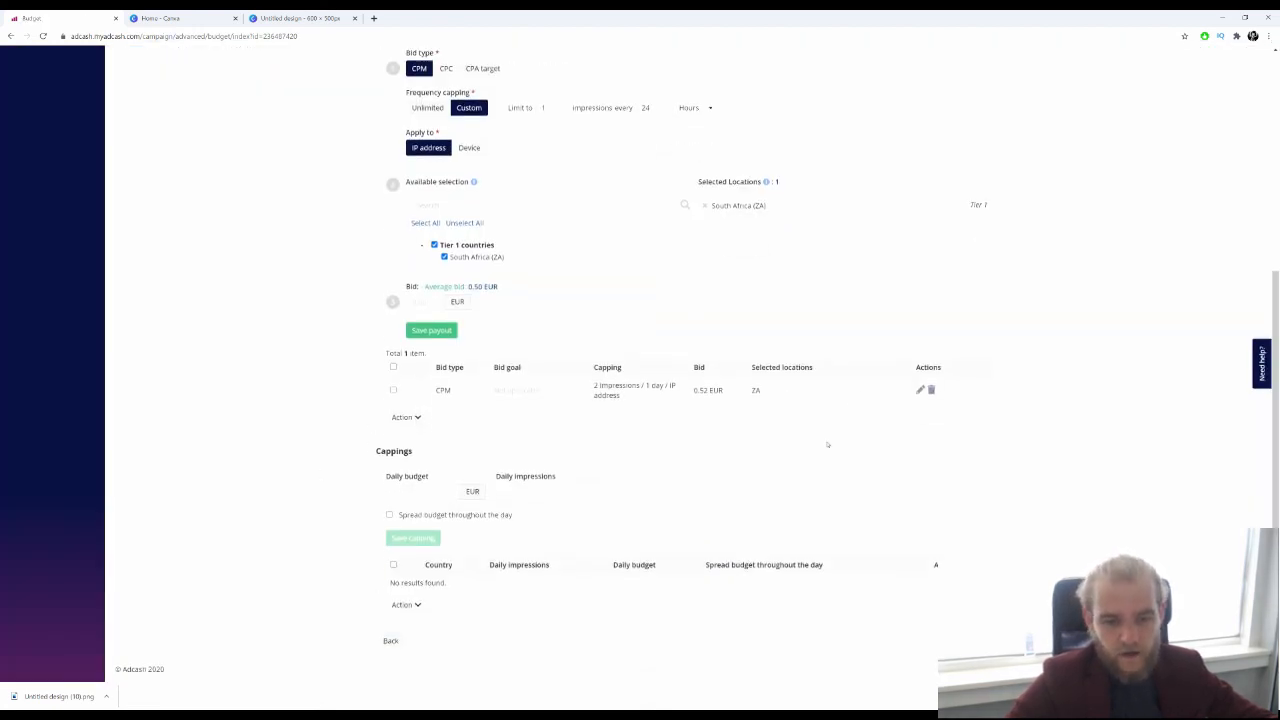
# Step: Add a campaign capping with a daily budget of 350 EUR spread throughout the day
pyautogui.click(396, 492)
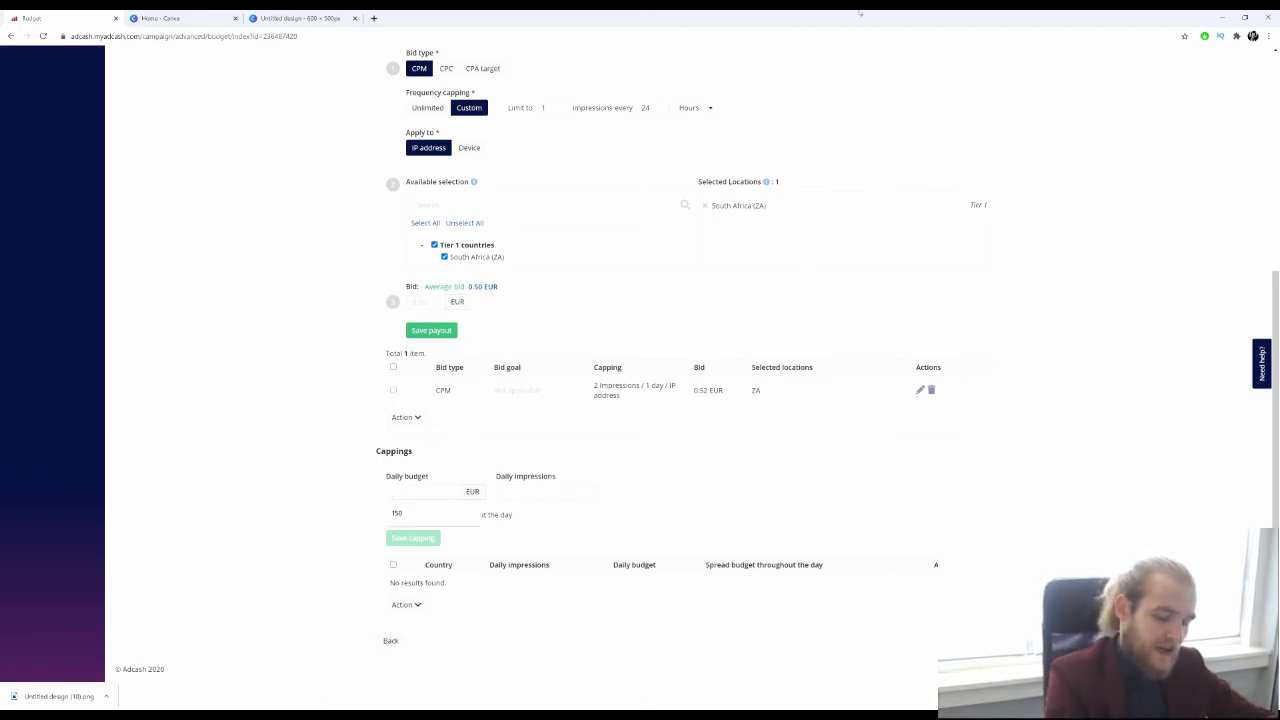
pyautogui.write('350')
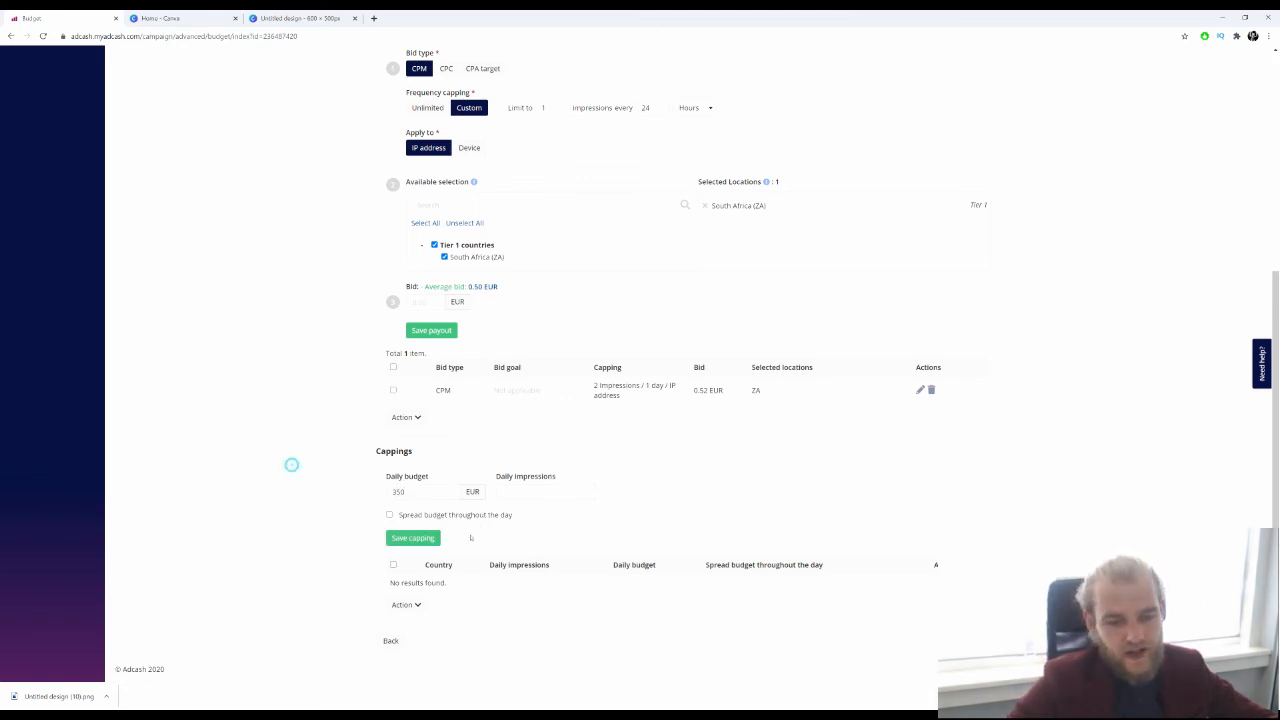
pyautogui.click(410, 514)
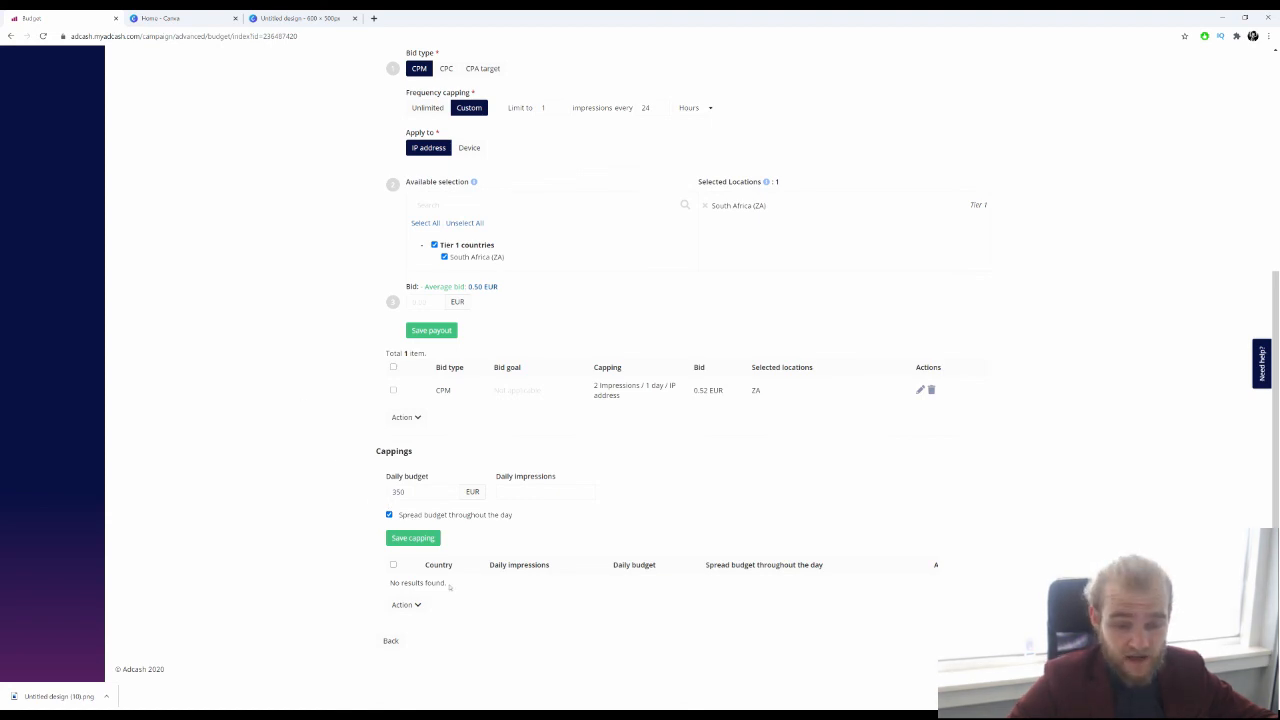
pyautogui.click(413, 538)
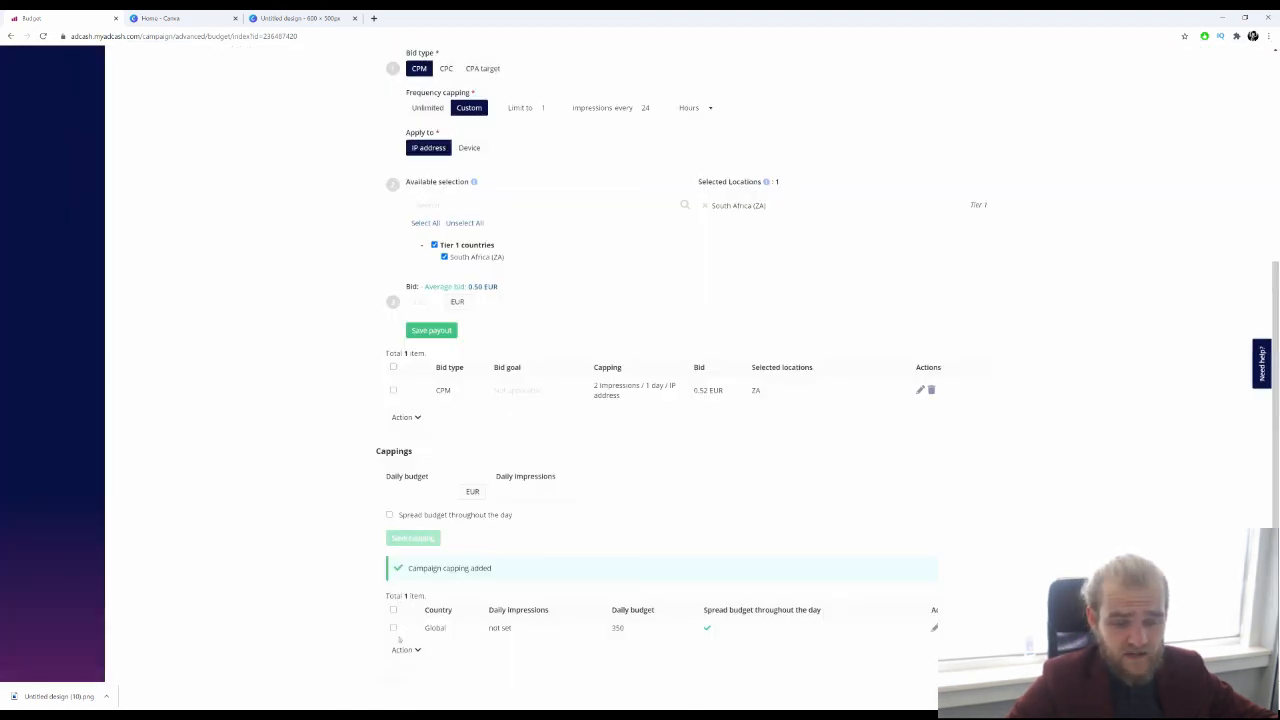
pyautogui.scroll(-1, 640, 365)
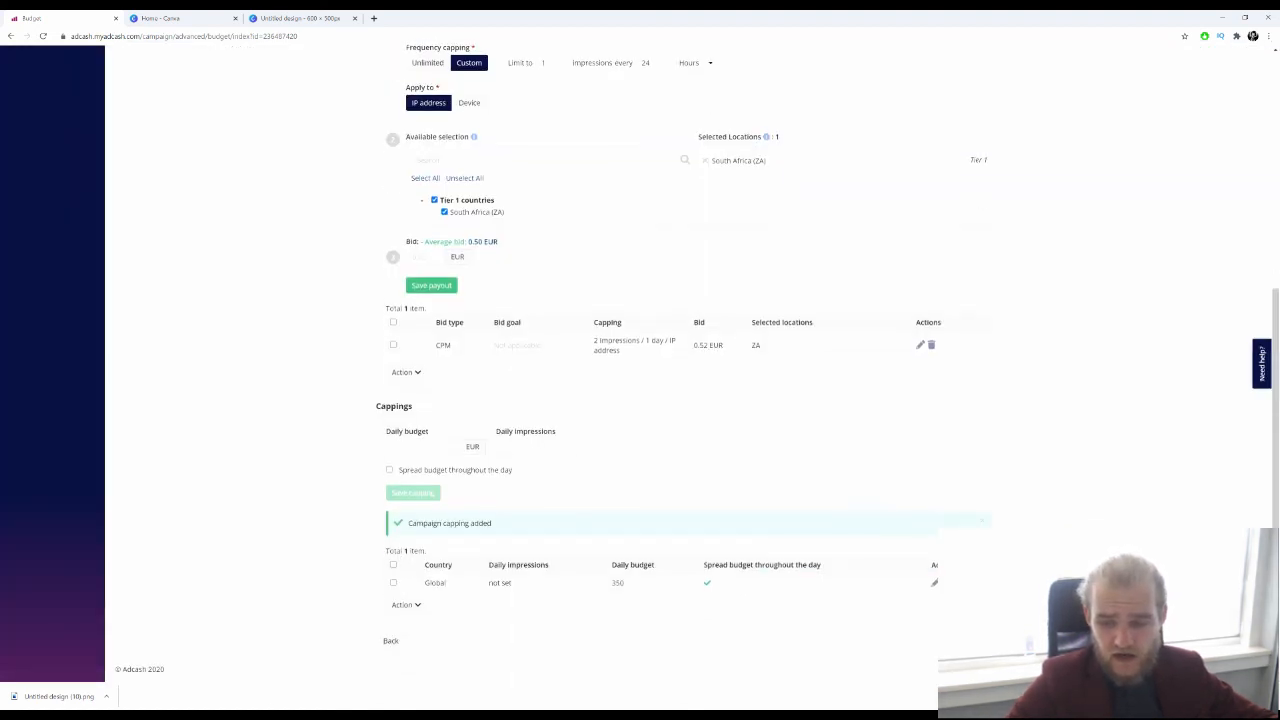
# Step: Continue to the campaign overview and review its targeting, supply, creative, capping and bid settings
pyautogui.click(978, 641)
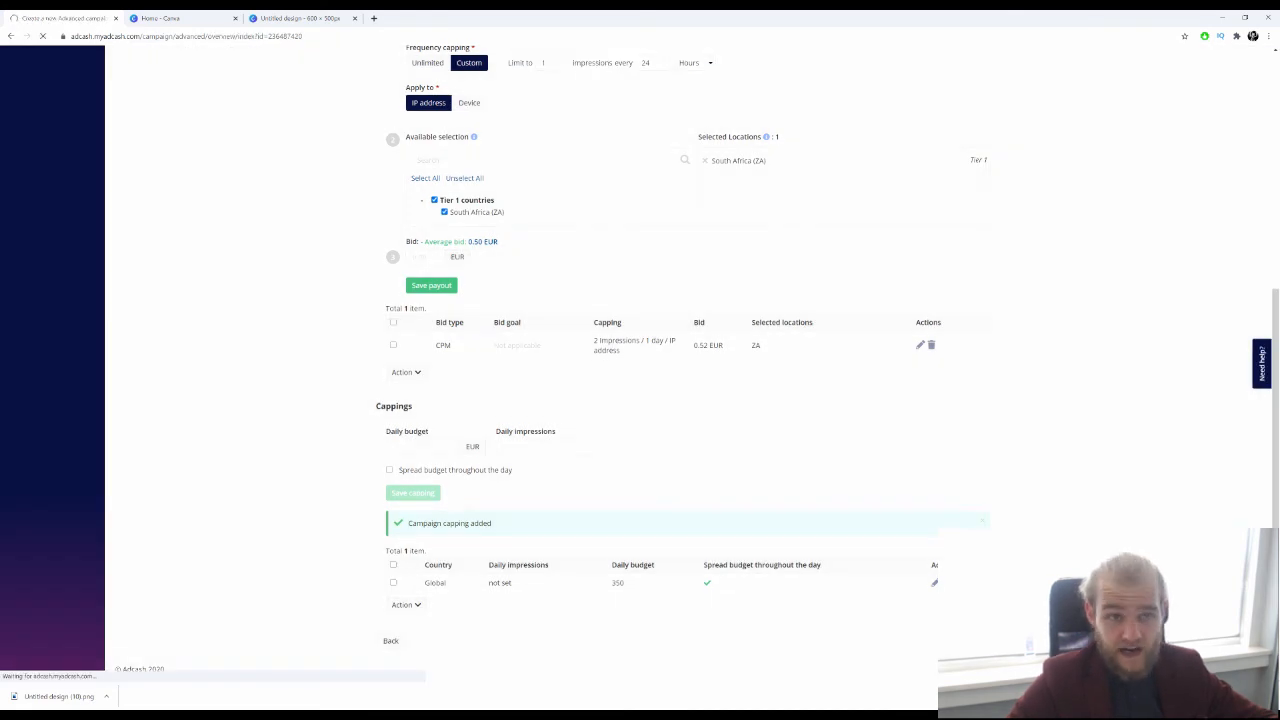
pyautogui.scroll(-5, 765, 300)
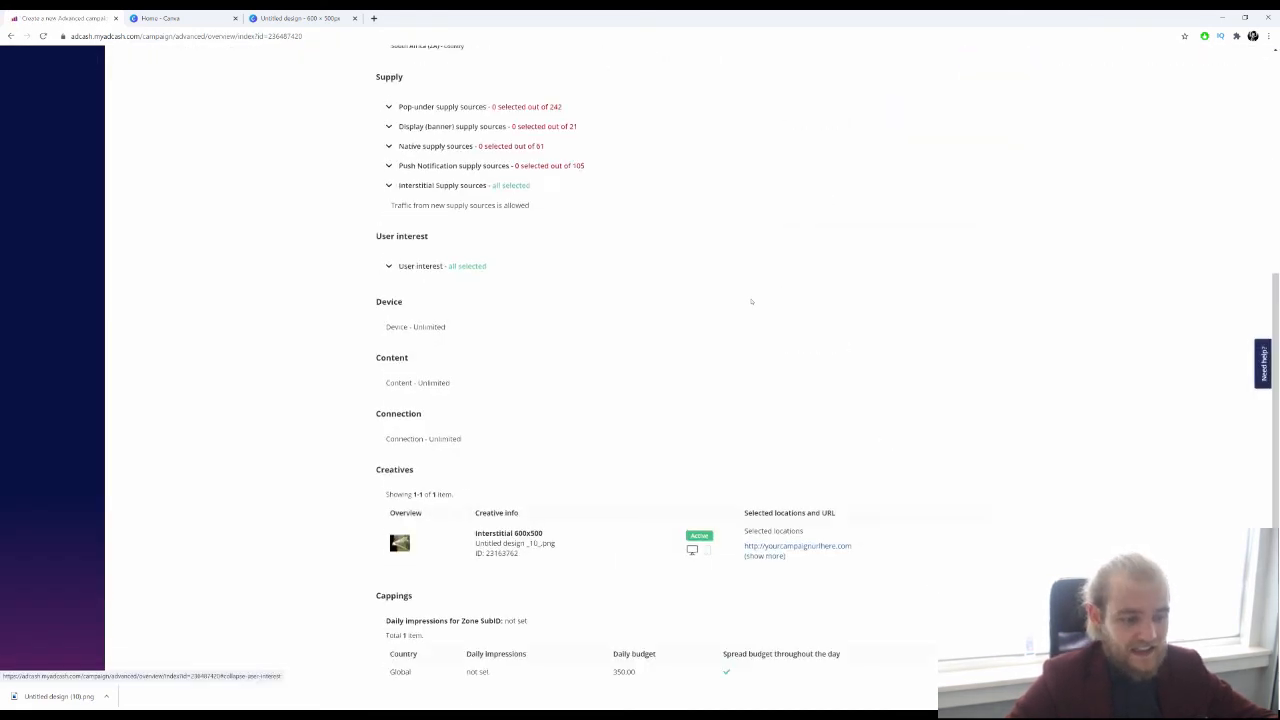
pyautogui.scroll(-1, 751, 257)
pyautogui.scroll(5, 668, 257)
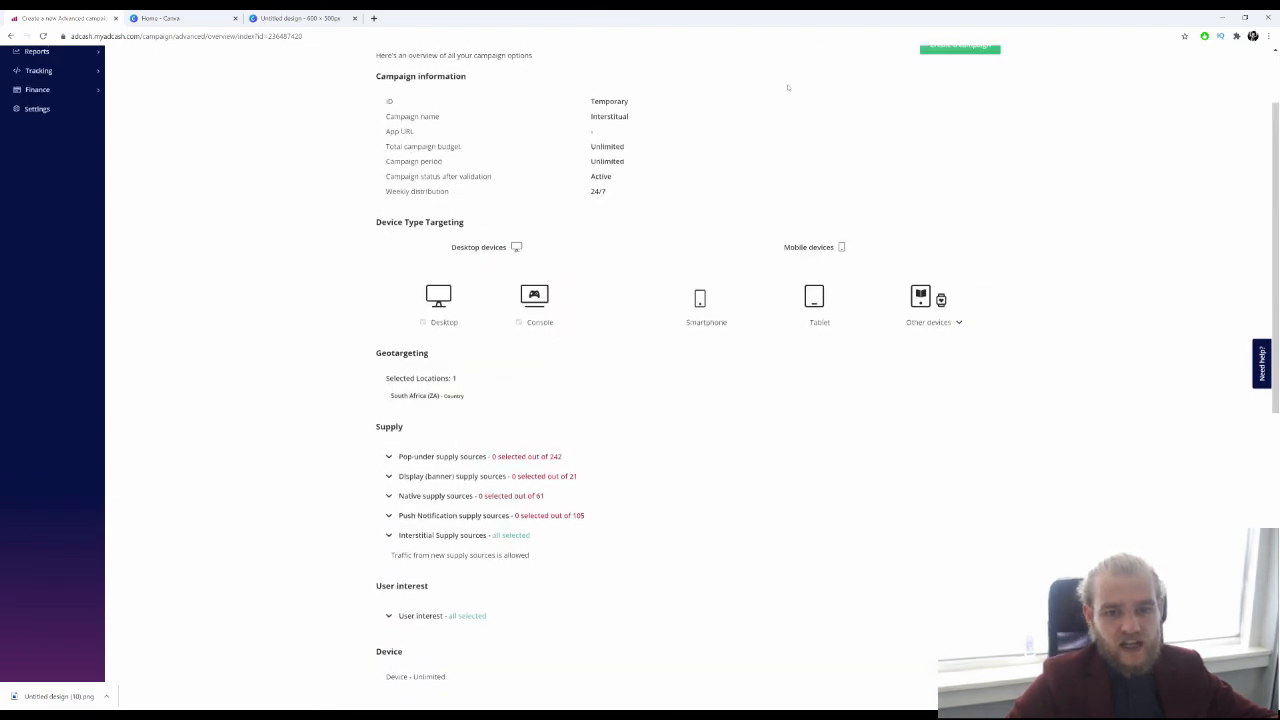
pyautogui.scroll(-10, 777, 264)
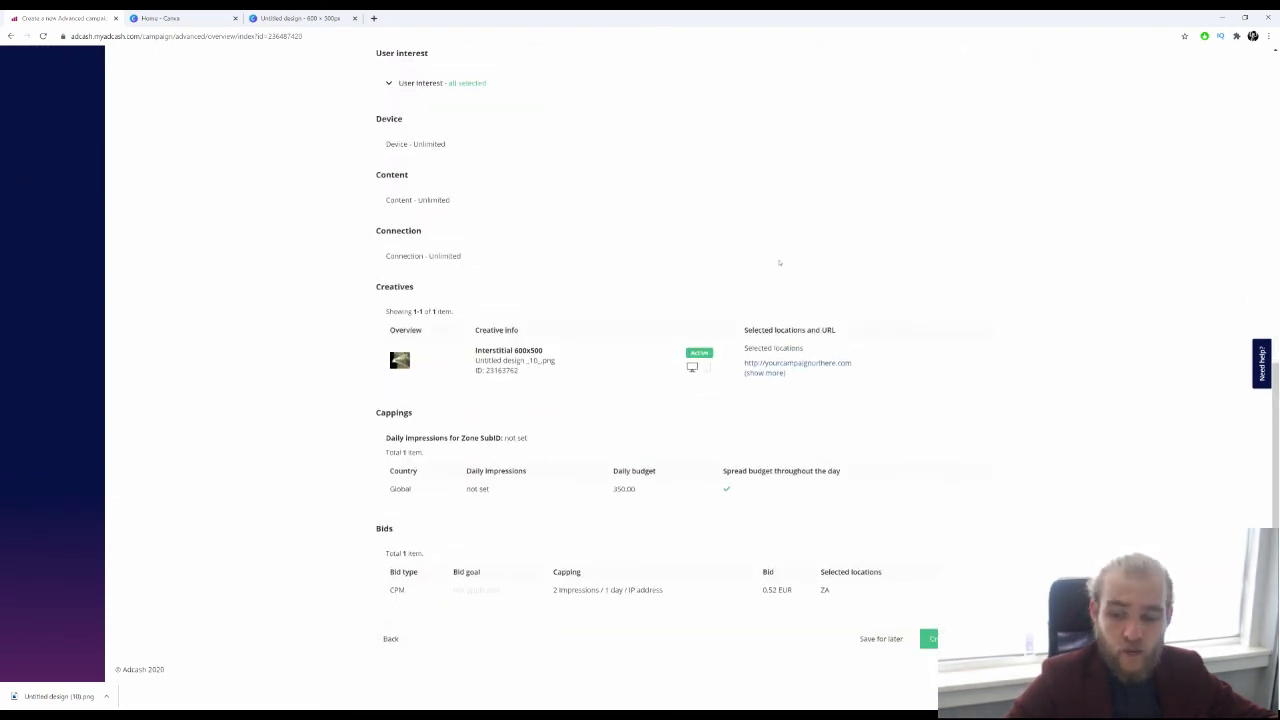
pyautogui.scroll(5, 779, 265)
pyautogui.scroll(-5, 781, 268)
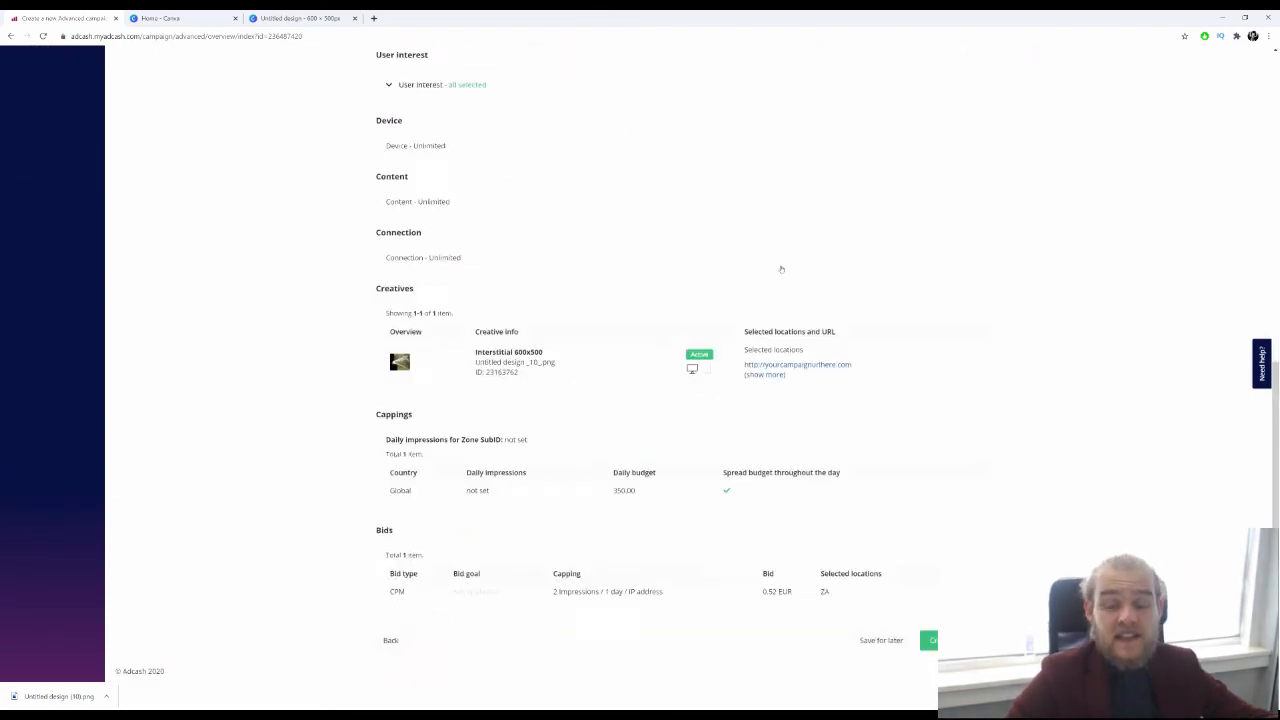